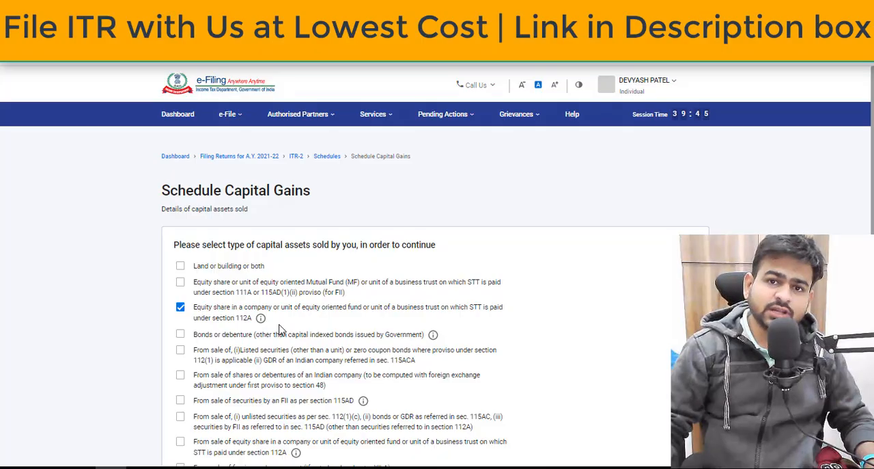
Switch to the Taxpayer Information Summary and view the details of Sale of securities and units of mutual fund.
key("alt+Tab")
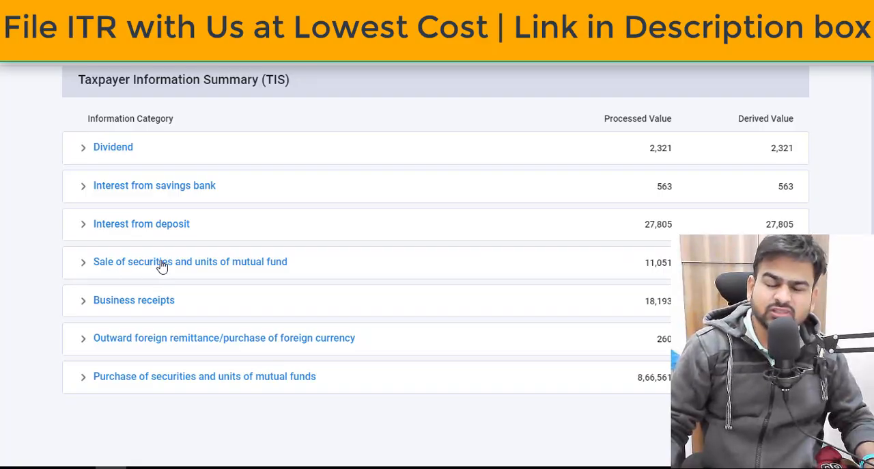
left_click(114, 267)
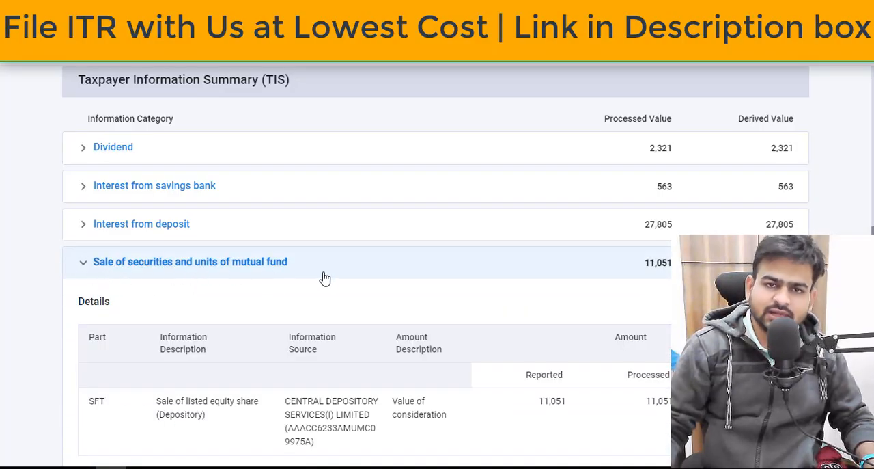
scroll(327, 286, "down", 3)
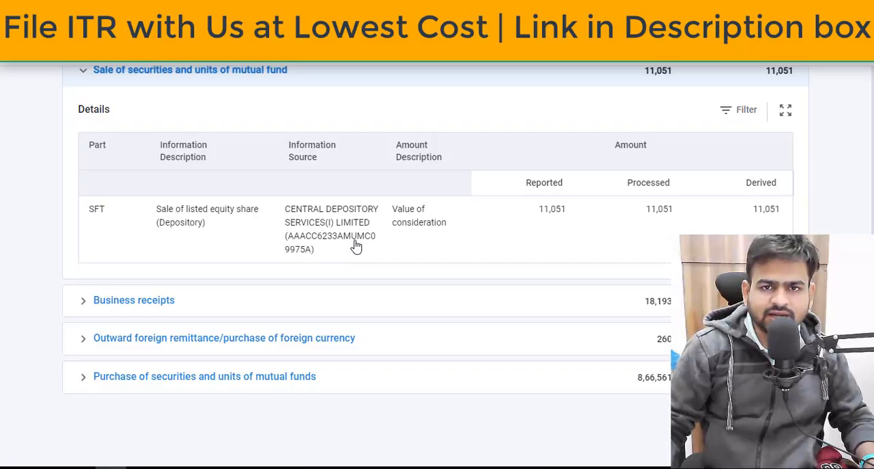
Show the SFT Information in Part B of the information statement with 40 items per page.
left_click(204, 225)
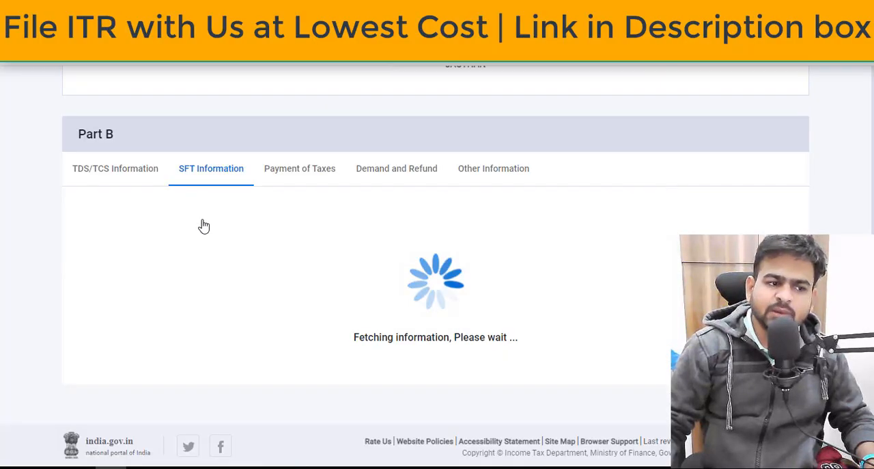
scroll(200, 182, "down", 1)
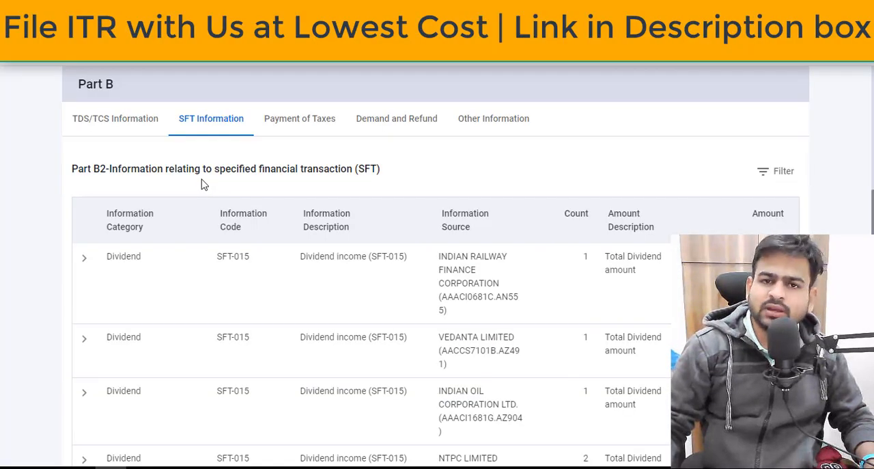
scroll(205, 207, "down", 6)
scroll(205, 206, "down", 3)
left_click(160, 345)
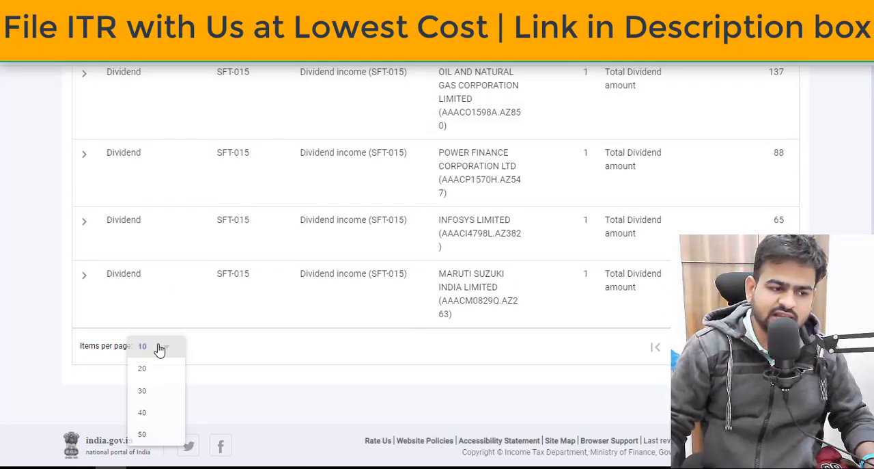
left_click(156, 418)
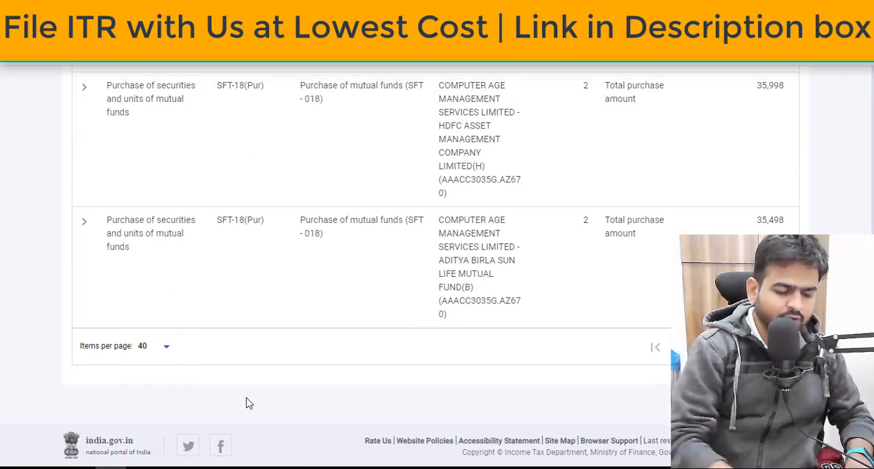
Find the Sale of securities and units of mutual fund entry in the SFT list and view its details.
scroll(246, 403, "up", 5)
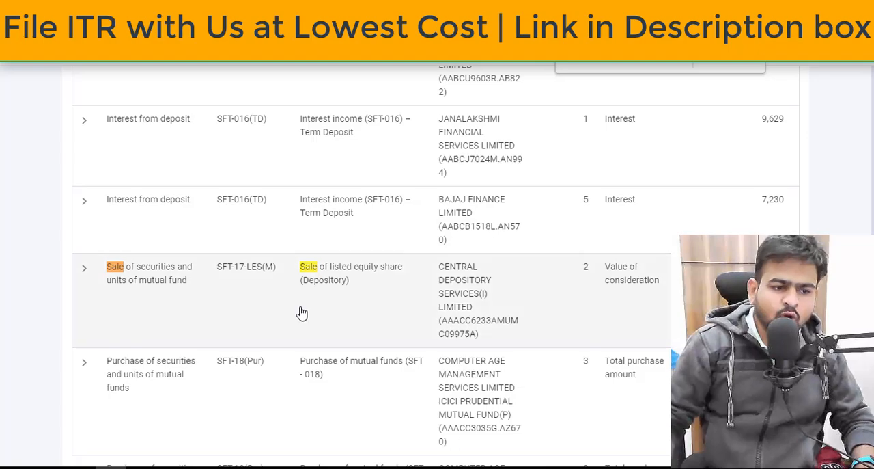
left_click(308, 302)
scroll(307, 302, "down", 3)
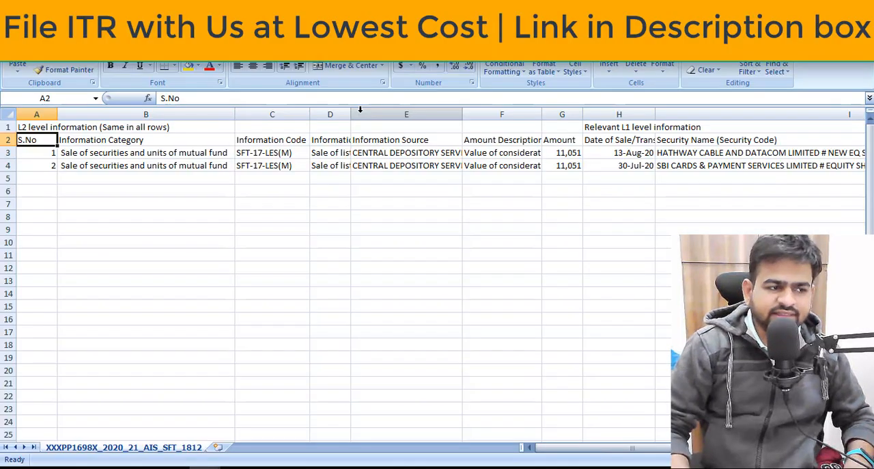
In the exported SFT spreadsheet, examine the sold securities' names, quantities, sale prices, costs and asset types.
key("Right")
key("Down")
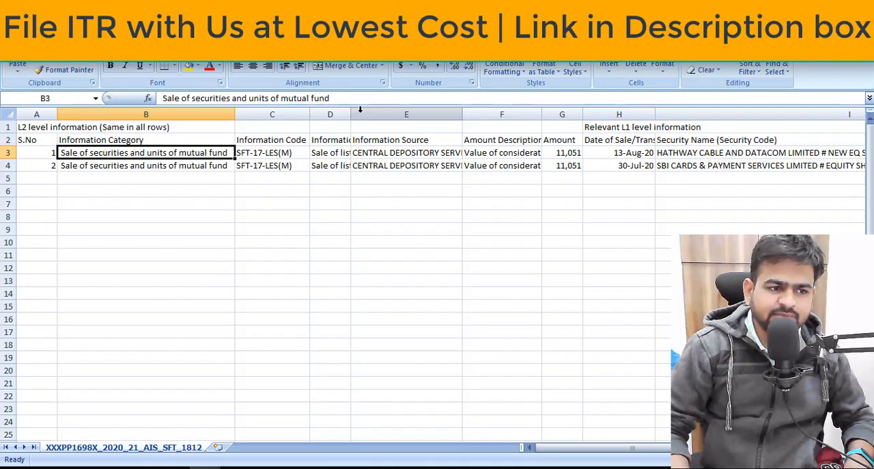
key("Right")
key("Right")
key("Right")
key("Right")
key("Right")
key("Right")
key("Right")
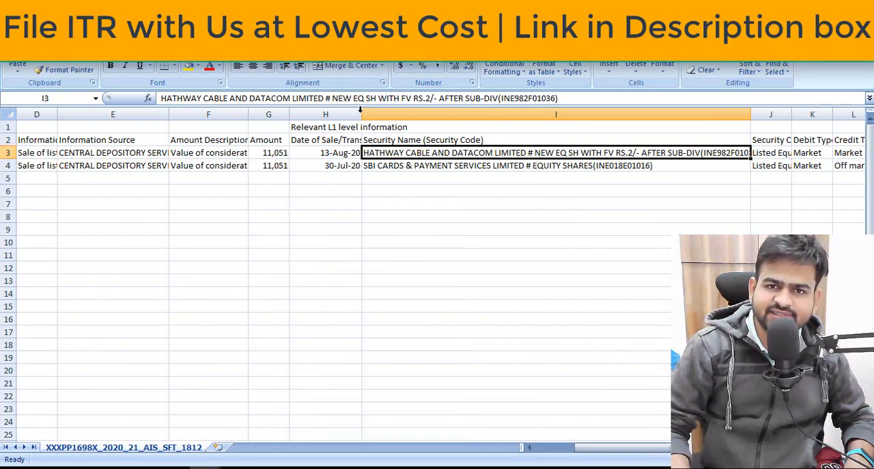
key("Right")
key("Right")
key("Right")
key("Right")
key("Right")
key("Right")
key("Right")
key("Right")
key("Right")
key("Right")
key("Right")
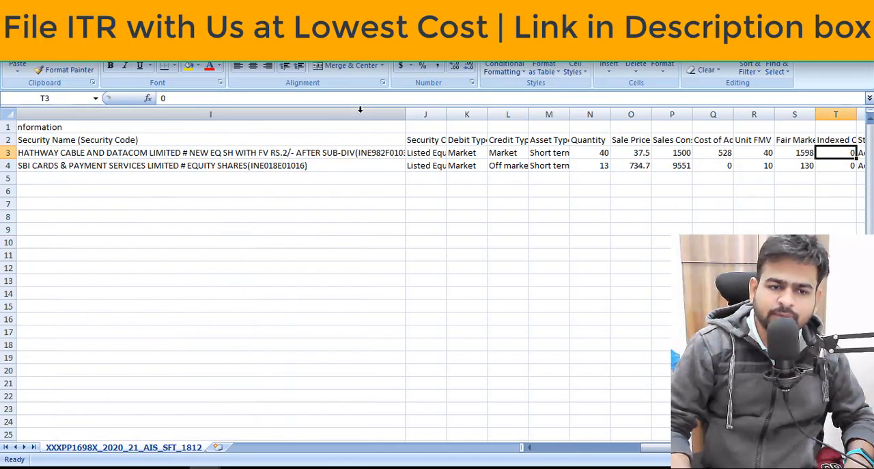
key("Left")
key("Left")
key("Left")
key("Left")
key("Left")
key("Left")
key("Left")
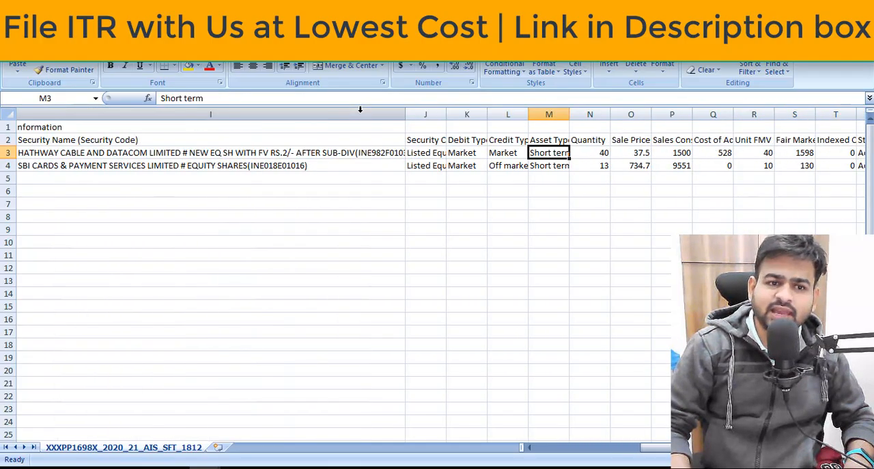
key("Up")
key("Down")
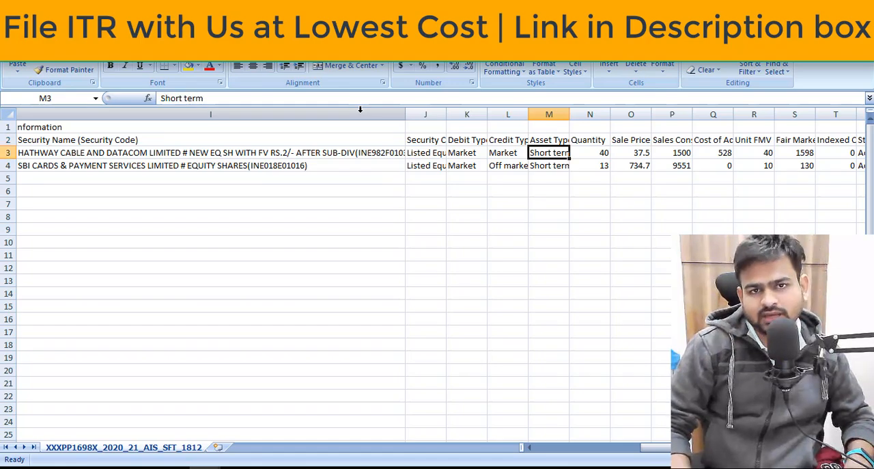
Switch back to Schedule Capital Gains in the ITR-2 and continue with the section 112A equity share option selected.
key("alt+Tab")
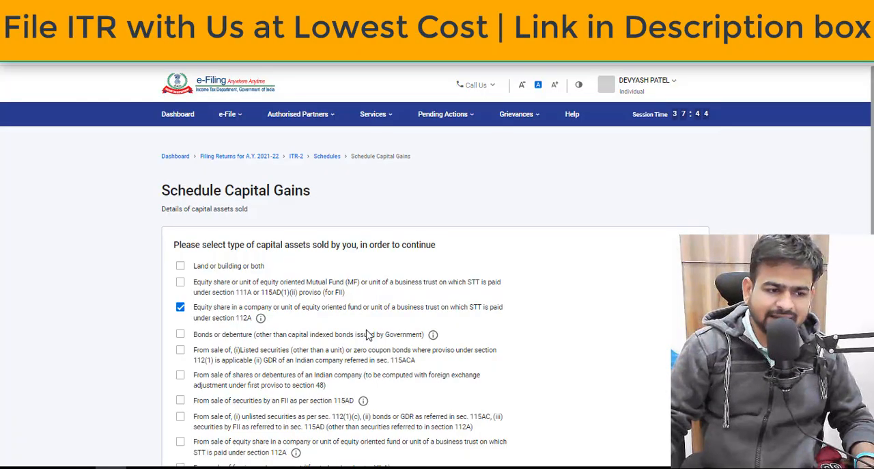
scroll(366, 334, "down", 2)
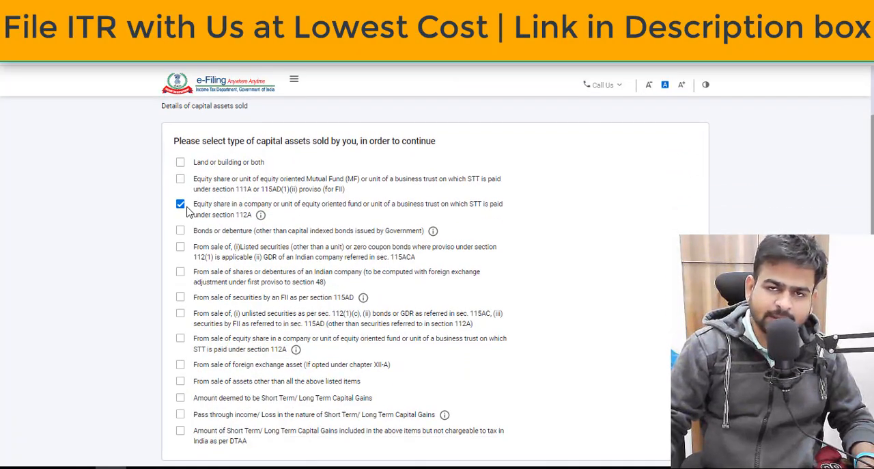
scroll(634, 260, "down", 2)
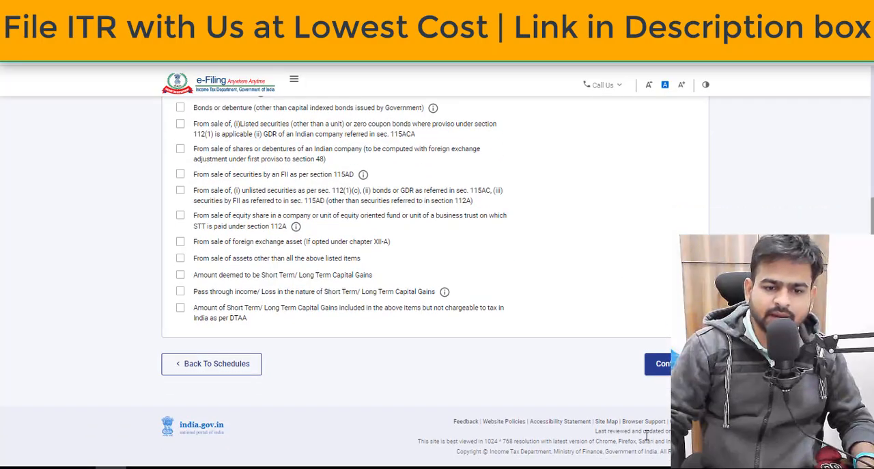
left_click(659, 364)
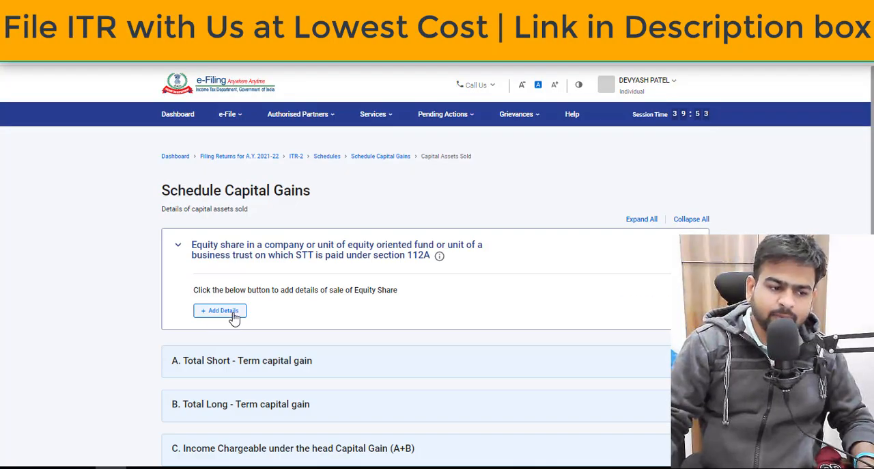
Open Schedule 112A from the equity share details and start a new share entry acquired After 31st January, 2018.
left_click(225, 312)
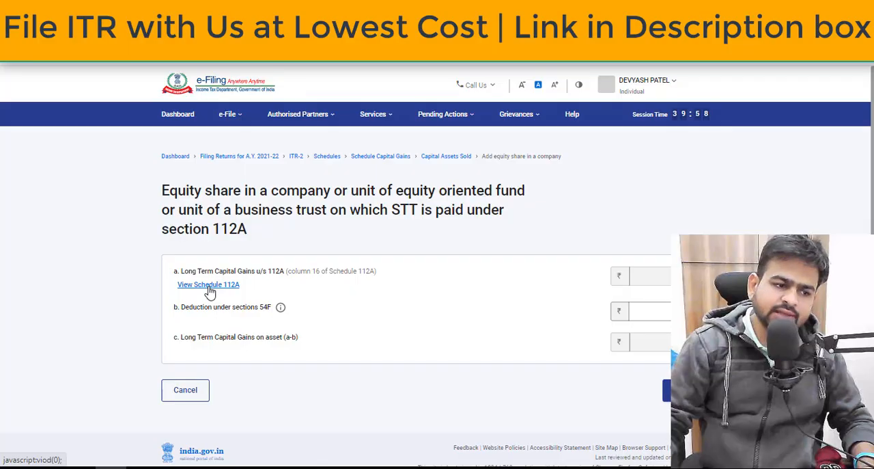
left_click(210, 286)
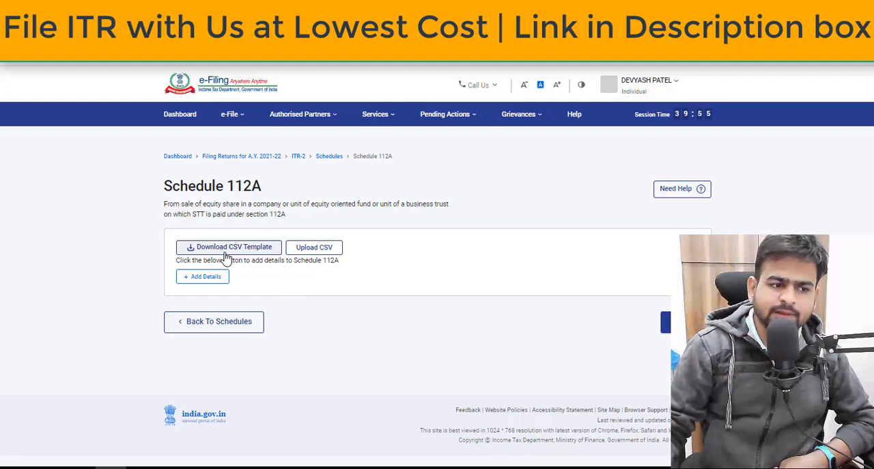
left_click(199, 277)
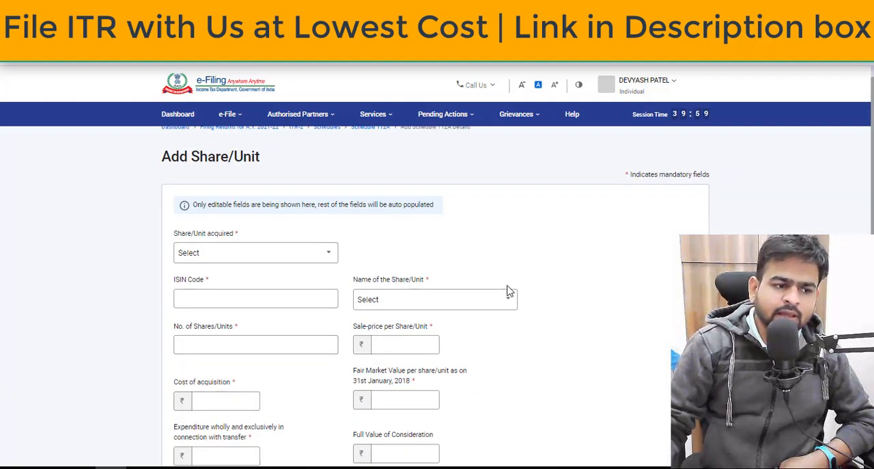
scroll(508, 293, "down", 2)
left_click(306, 161)
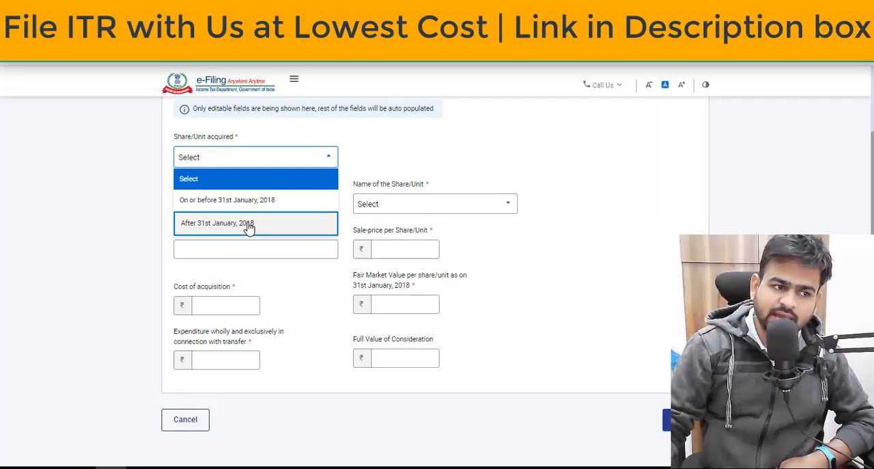
left_click(288, 230)
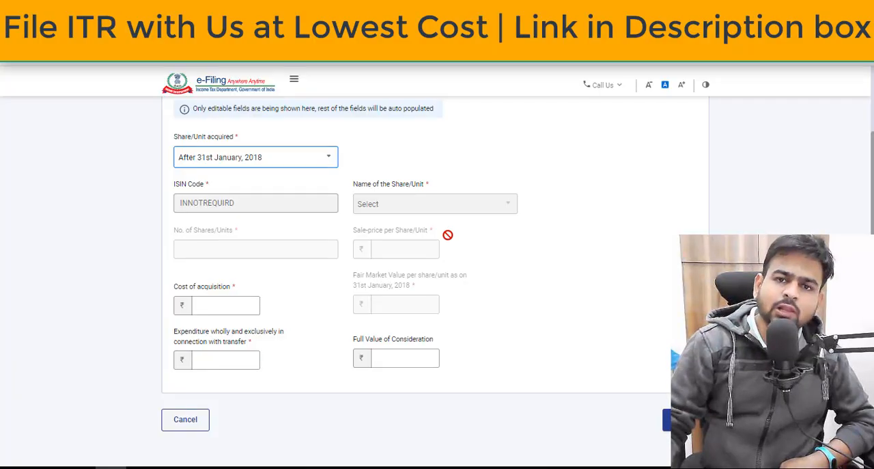
Review the Buy Value, Sell Value and Realized P&L totals of the Long Term Trades on the trade workbook's Equity sheet.
left_click(221, 307)
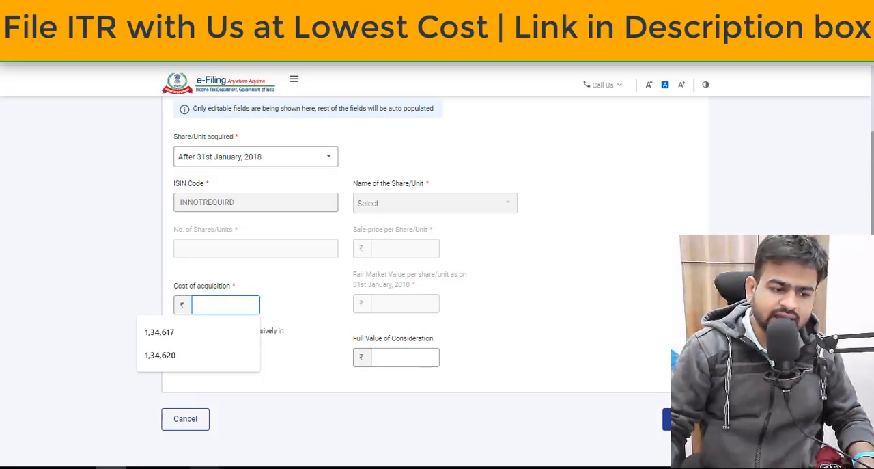
left_click(205, 467)
left_click(355, 427)
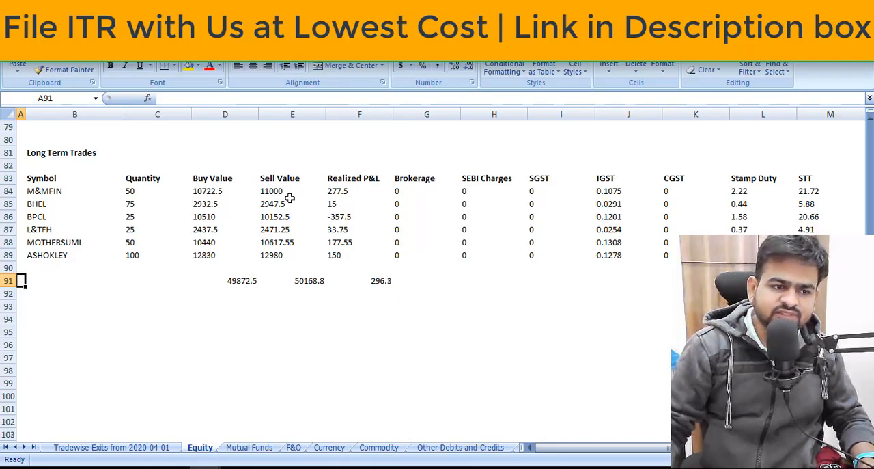
left_click_drag(288, 194, 288, 262)
left_click_drag(207, 192, 217, 272)
left_click_drag(319, 280, 230, 280)
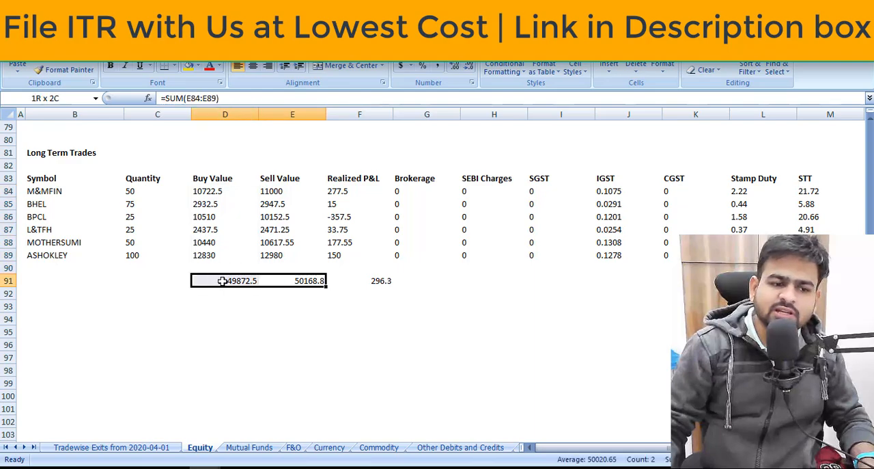
left_click(390, 280)
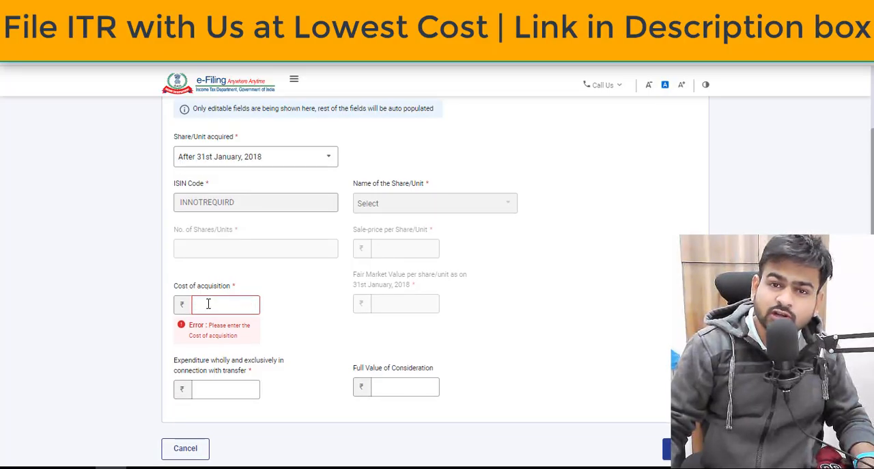
Using the long term trade totals, set the share entry's Cost of acquisition to 49,872 and Full Value of Consideration to 50,168.
left_click_drag(185, 294, 236, 286)
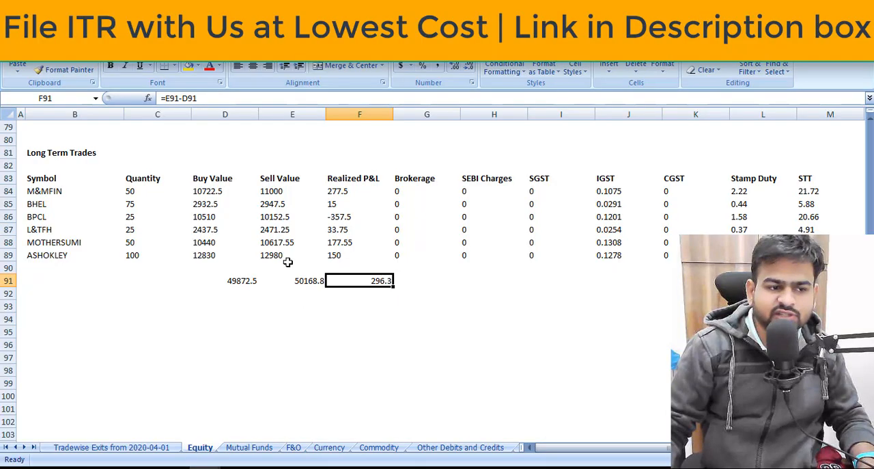
left_click_drag(205, 179, 208, 292)
left_click(239, 306)
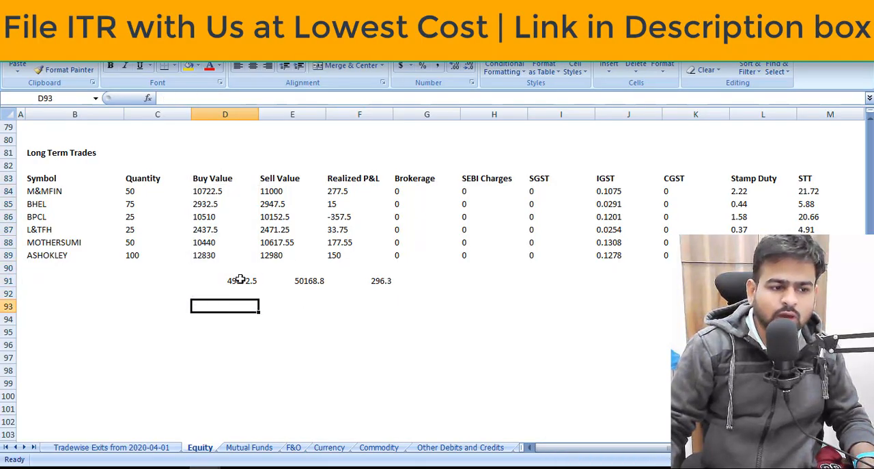
left_click(240, 278)
key("alt+Tab")
left_click(253, 306)
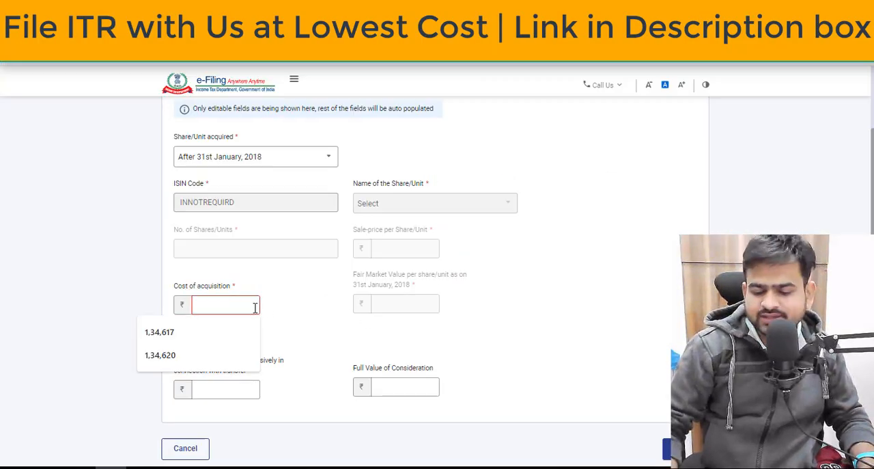
type("49,872")
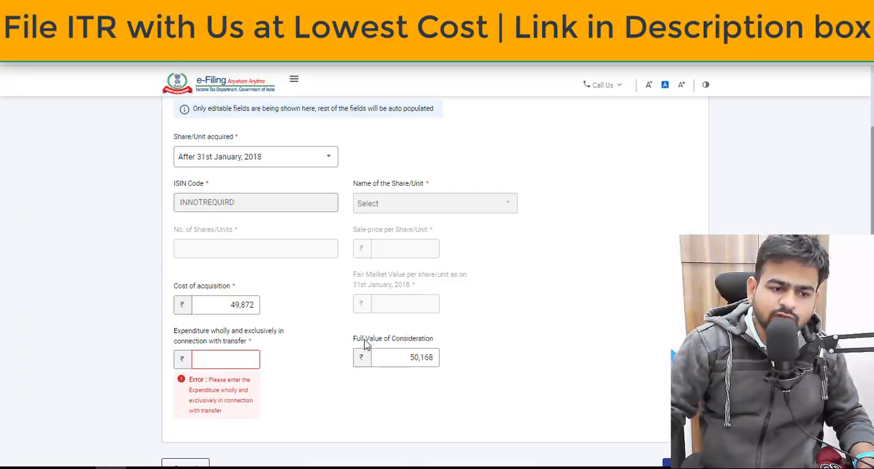
left_click_drag(361, 340, 434, 341)
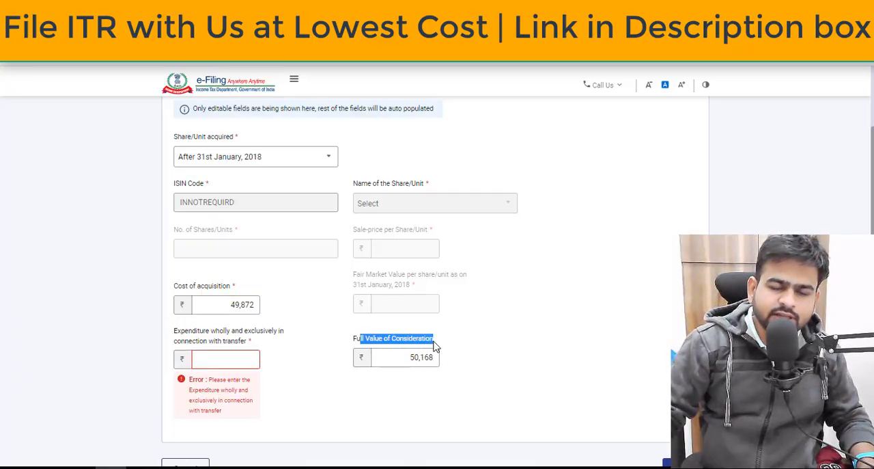
Check the Sell Value total of the long term trades in the workbook and return to the share entry form.
key("alt+Tab")
left_click_drag(275, 178, 276, 266)
left_click(295, 283)
key("alt+Tab")
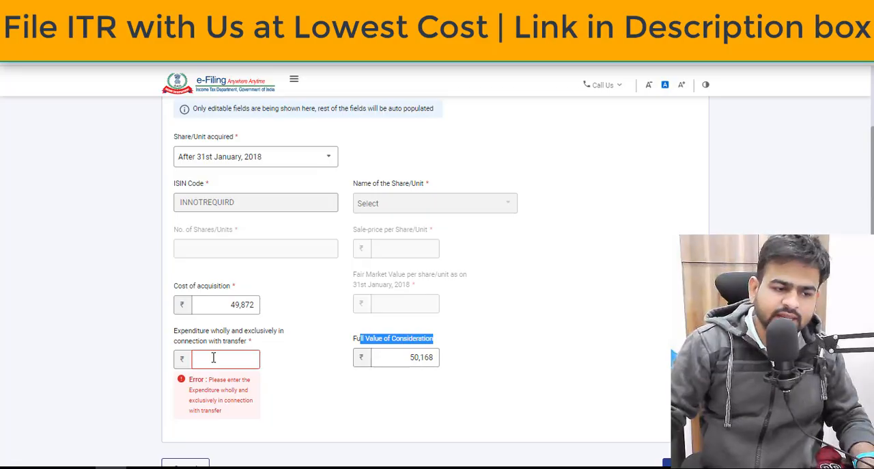
Set the expenditure wholly and exclusively in connection with transfer to 100 and add the share entry to Schedule 112A.
left_click(214, 358)
type("0")
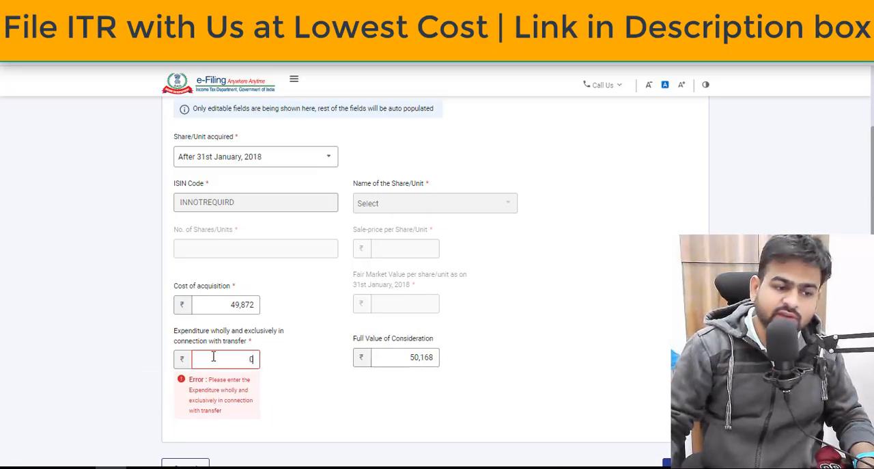
key("BackSpace")
type("100")
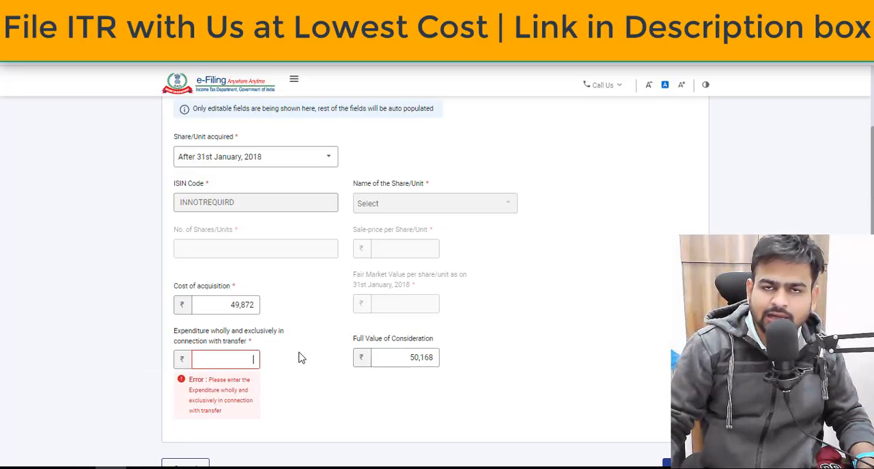
left_click(685, 419)
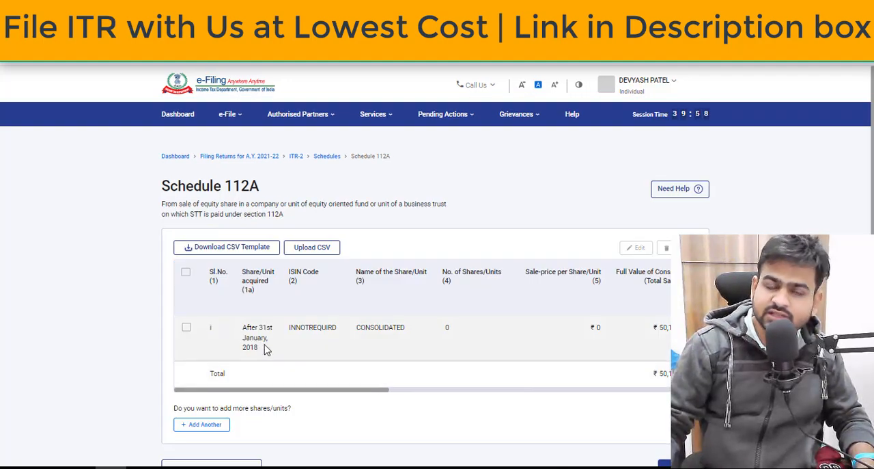
Start another Schedule 112A share entry with Share/Unit acquired set to After 31st January, 2018.
left_click_drag(303, 391, 649, 416)
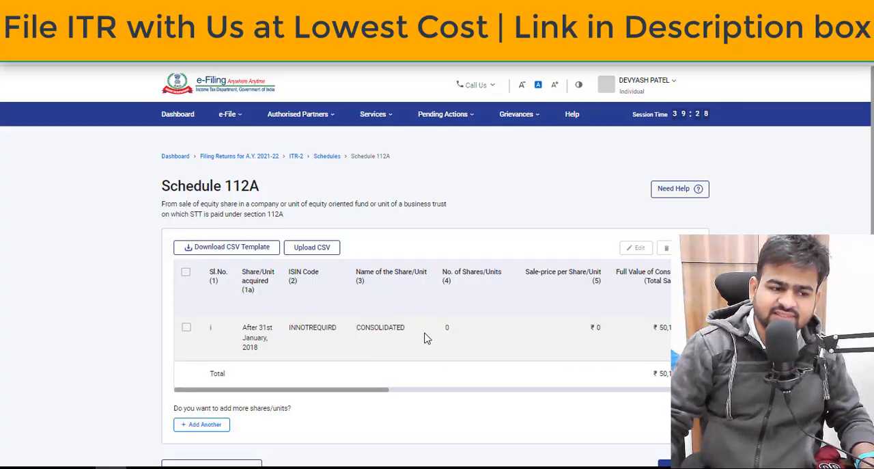
scroll(423, 338, "down", 2)
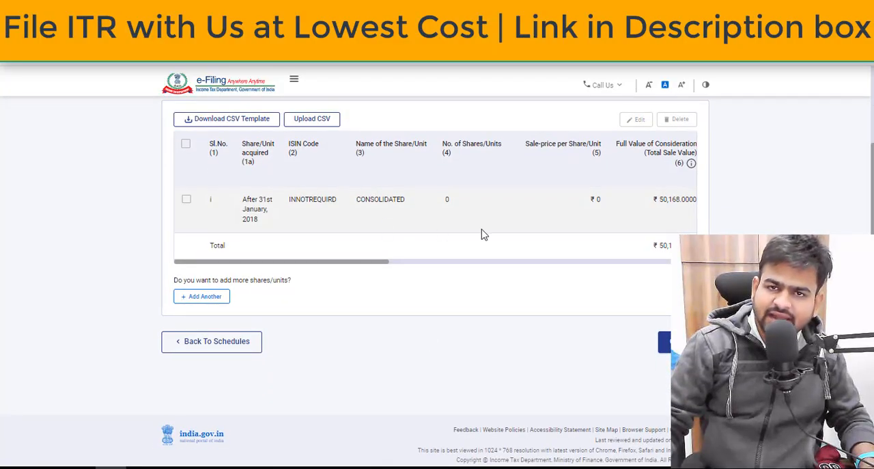
left_click(203, 298)
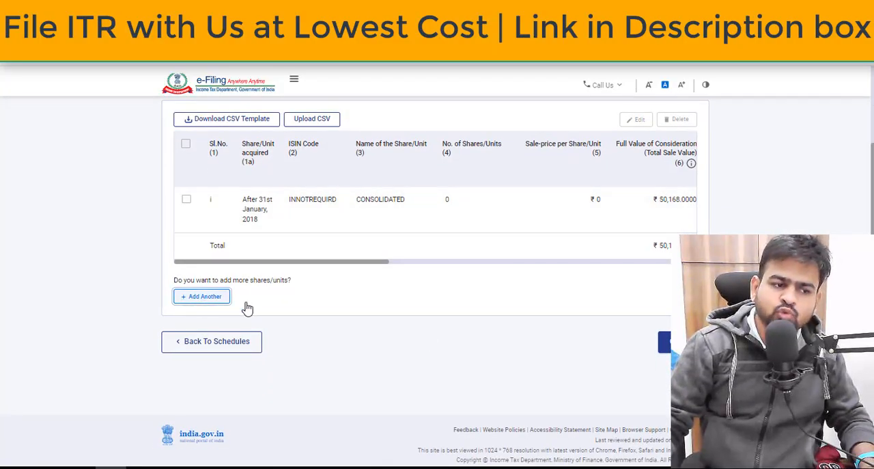
left_click(293, 287)
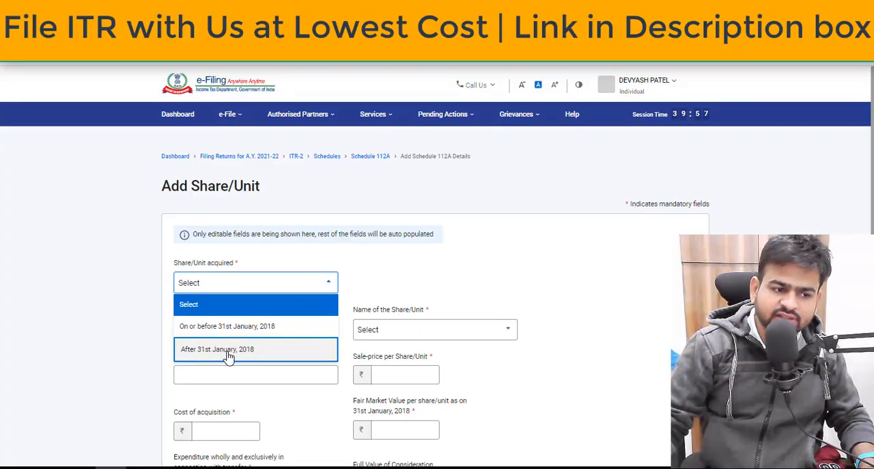
left_click(229, 355)
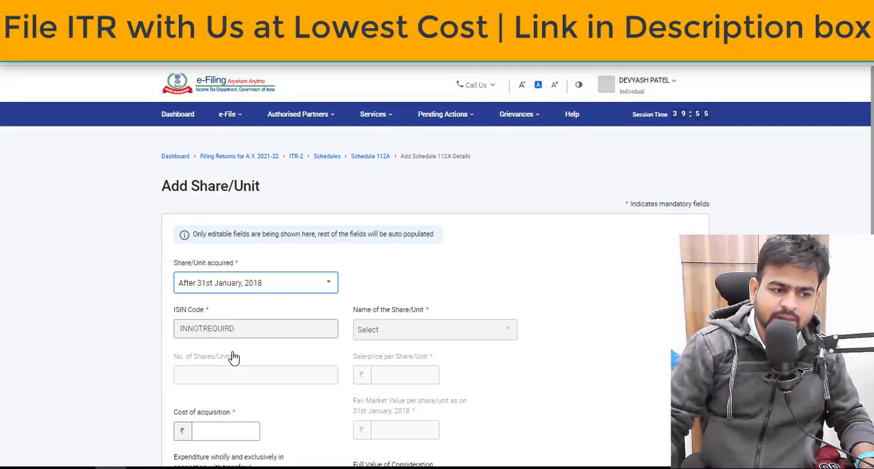
left_click(216, 425)
Switch to the trade workbook and check the quantity, buy value and sell value of the M&MFIN and BHEL long term trades.
key("alt+Tab")
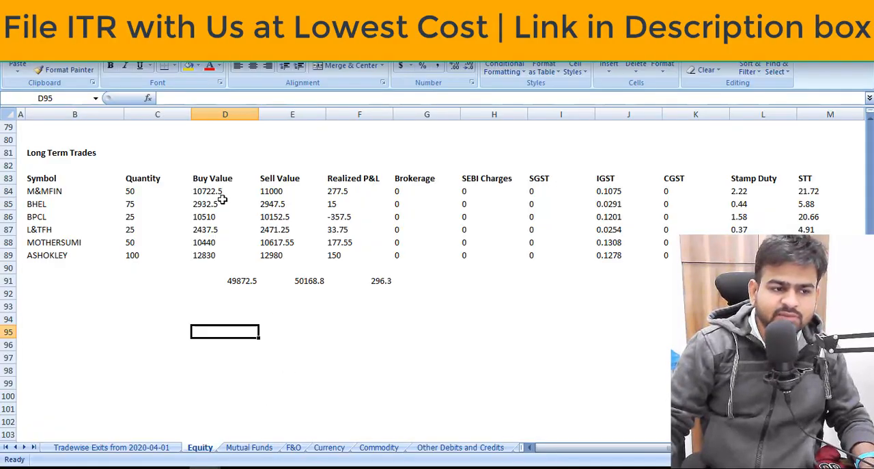
left_click(222, 194)
key("Left")
key("Left")
key("Left")
key("Right")
key("Right")
key("Right")
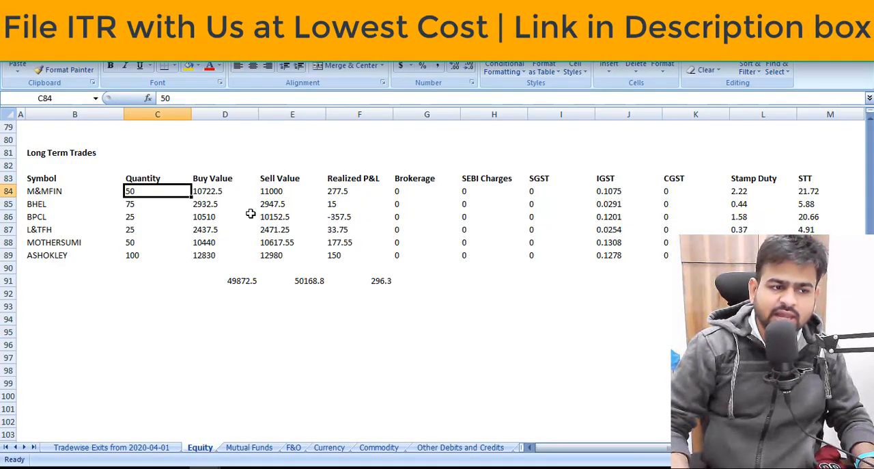
key("Down")
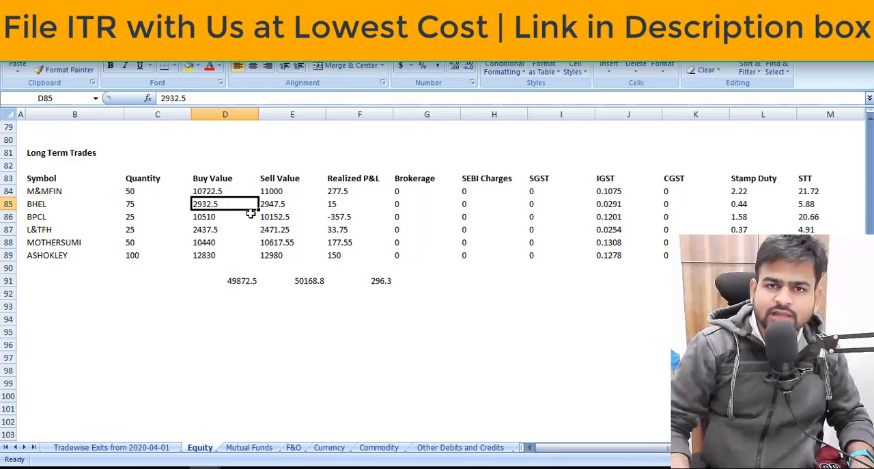
key("Right")
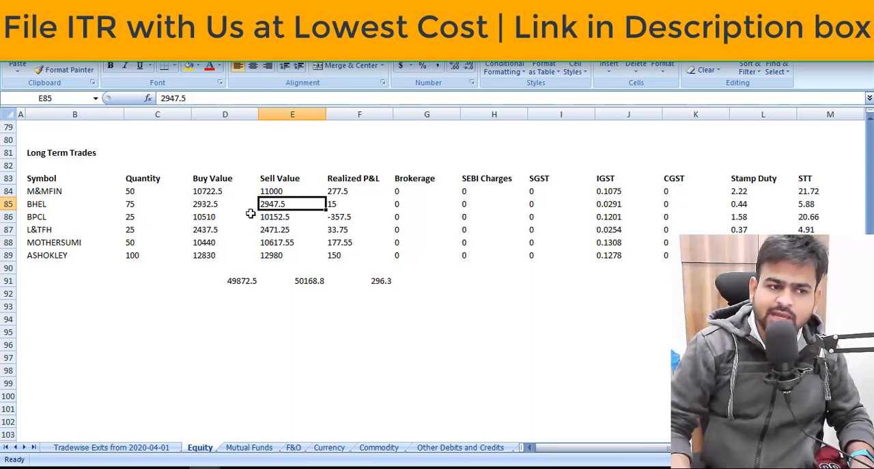
Review the Realized P&L of the individual long term trades on the Equity sheet.
key("Right")
key("Down")
key("Down")
key("Down")
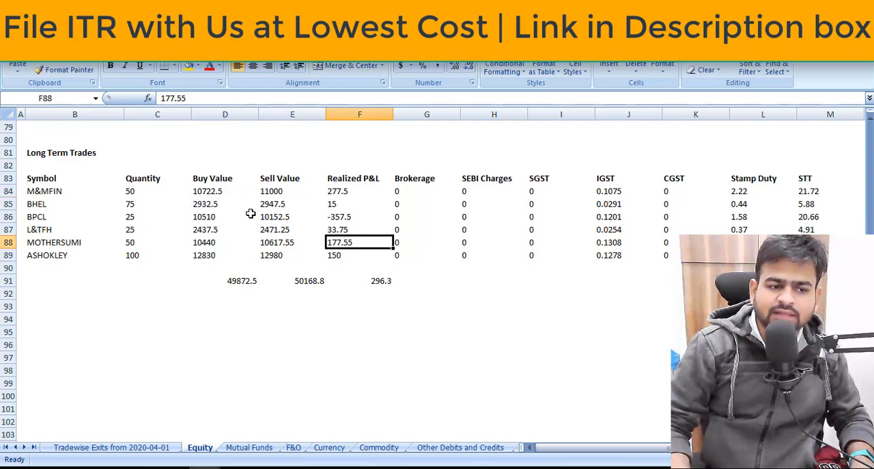
key("Up")
key("Up")
key("Up")
key("Up")
key("Up")
key("Down")
key("Down")
key("Down")
key("Down")
key("Down")
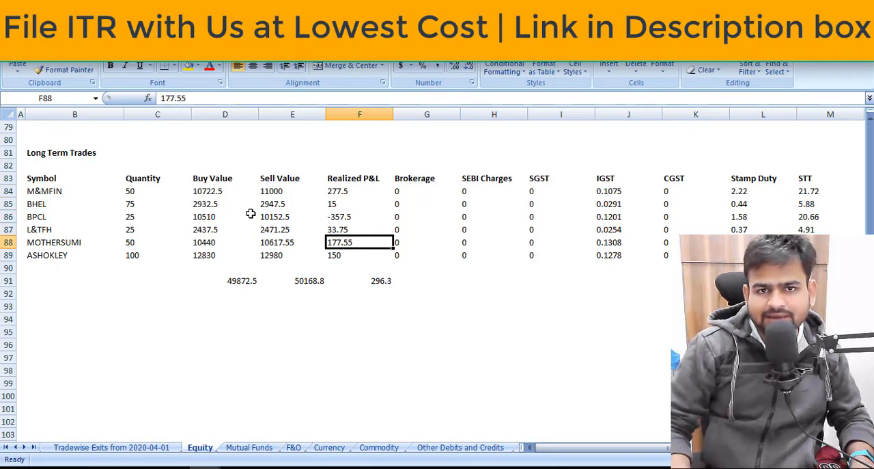
Download the Schedule 112A CSV template from the e-Filing portal and open the Schedule112ADtls_download (1) file in Excel.
key("alt+Tab")
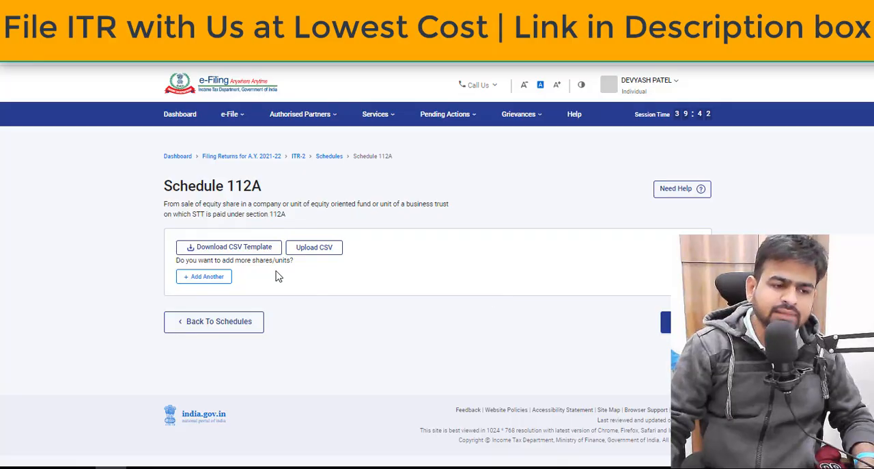
left_click(256, 251)
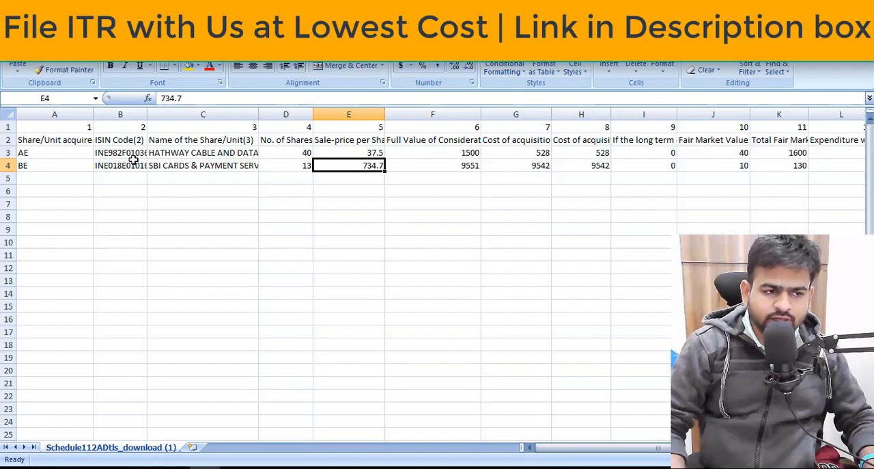
left_click(145, 166)
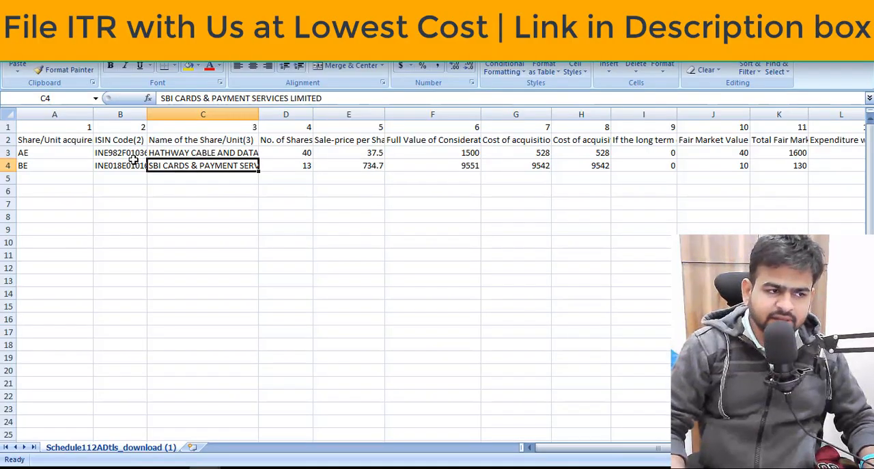
Examine the Schedule 112A CSV columns across the HATHWAY CABLE row, from ISIN Code to Balance and back.
left_click(130, 149)
key("Right")
key("Right")
key("Right")
key("Right")
key("Right")
key("Right")
key("Right")
key("Right")
key("Right")
key("Right")
key("Right")
key("Right")
key("Right")
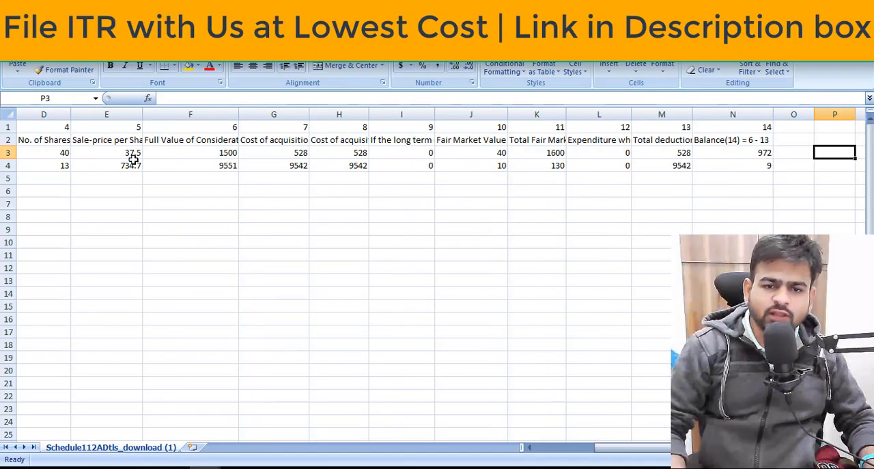
key("Left")
key("Left")
key("Left")
key("Left")
key("Left")
key("Left")
key("Left")
key("Left")
key("Left")
key("Left")
key("Left")
key("Left")
key("Left")
key("Left")
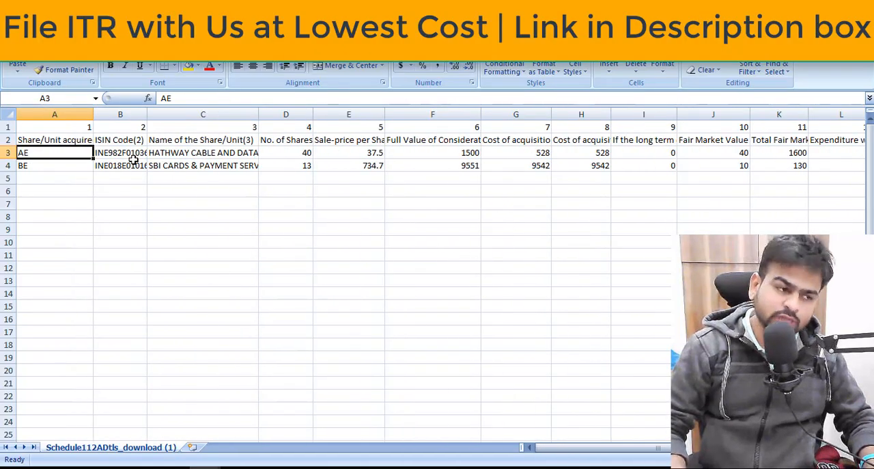
Check the Share/Unit acquired heading against the AE code and ISIN of the first share row.
key("Up")
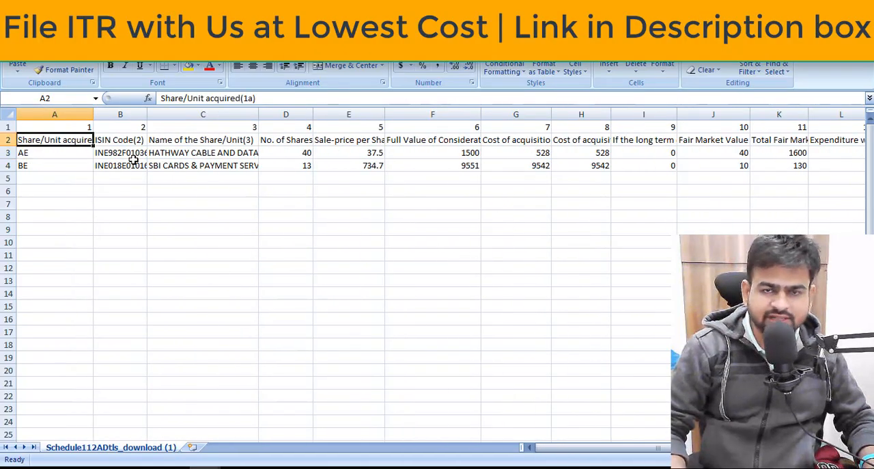
key("Down")
key("Right")
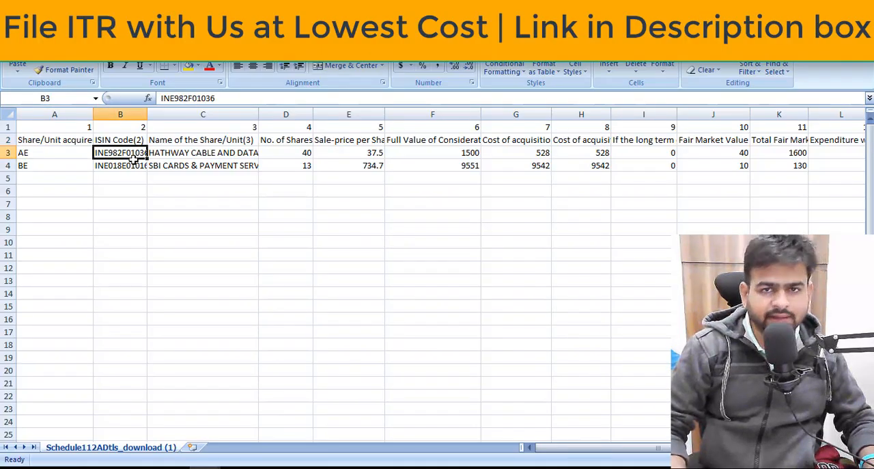
key("Left")
key("Up")
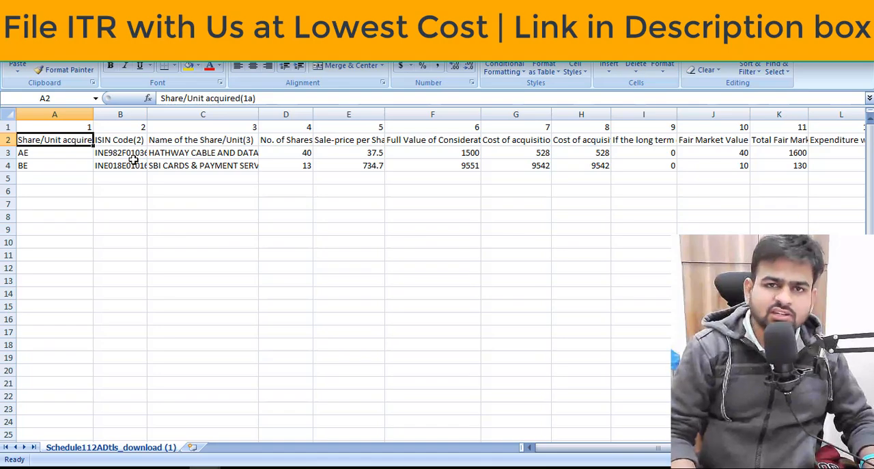
key("Down")
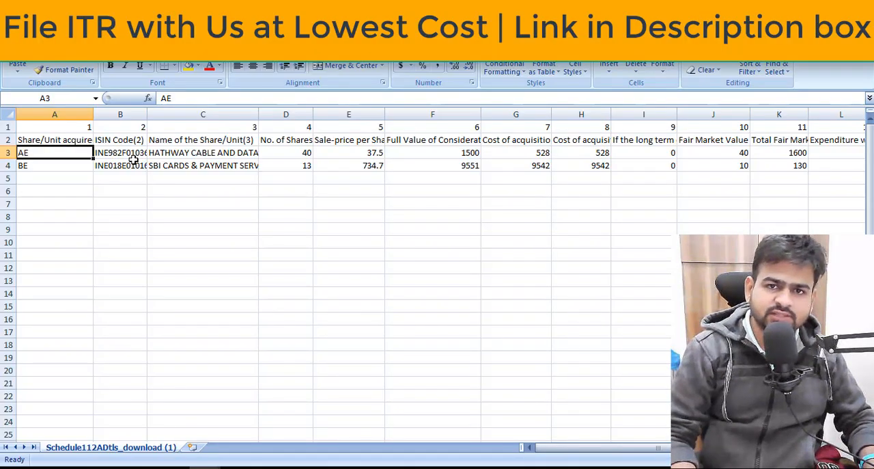
Return to the e-Filing portal and start a Schedule 112A share entry acquired On or before 31st January, 2018.
key("alt+Tab")
left_click(219, 276)
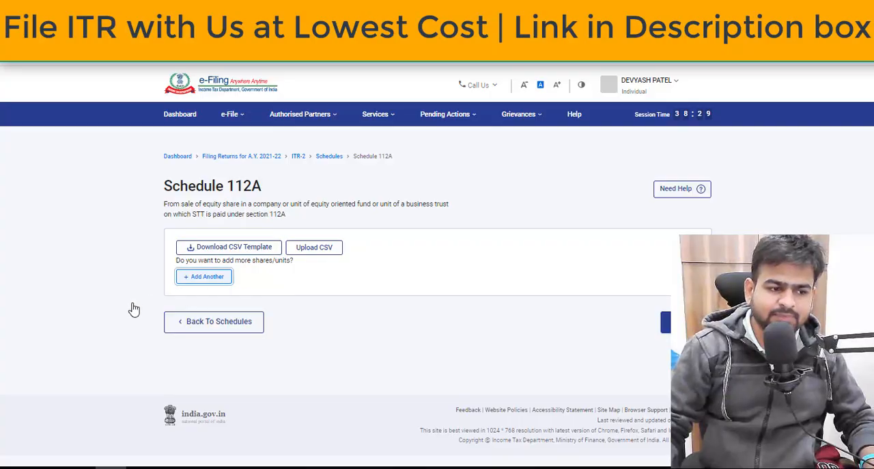
left_click(261, 286)
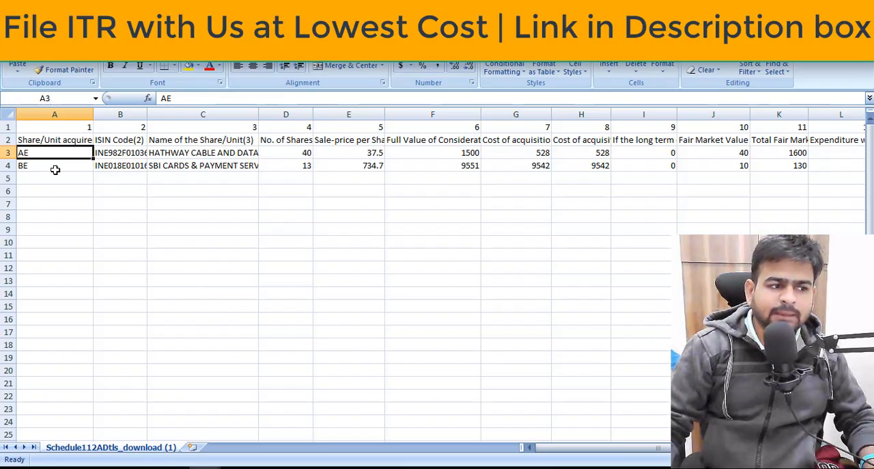
Switch to the Schedule 112A CSV and compare the AE and BE codes in the Share/Unit acquired column.
left_click(56, 170)
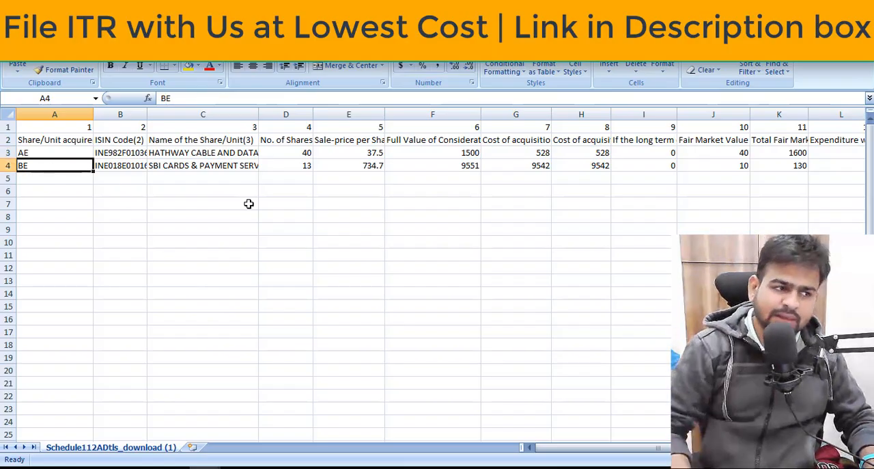
key("Up")
key("Down")
key("Up")
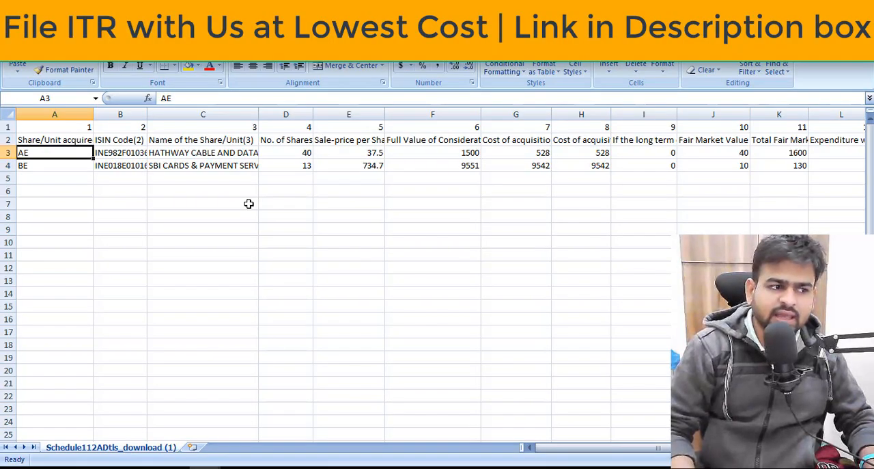
key("Up")
key("Down")
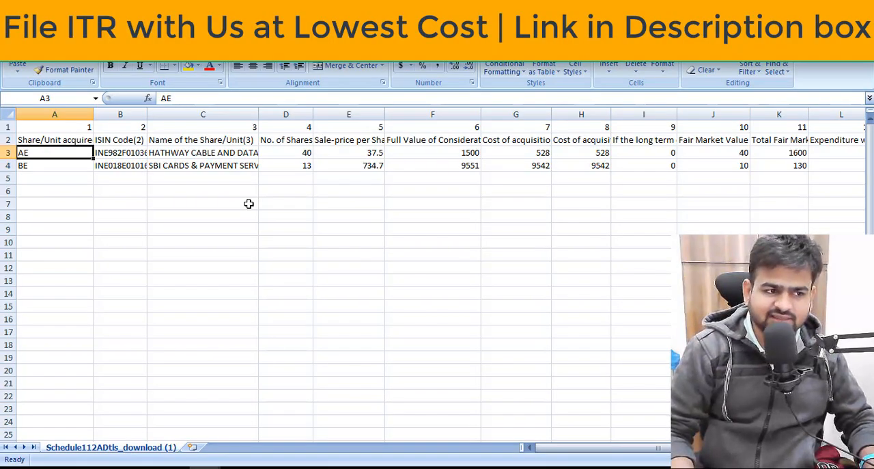
Examine the ISIN Code column and the first row's ISIN alongside its AE code and share name.
key("Right")
key("Up")
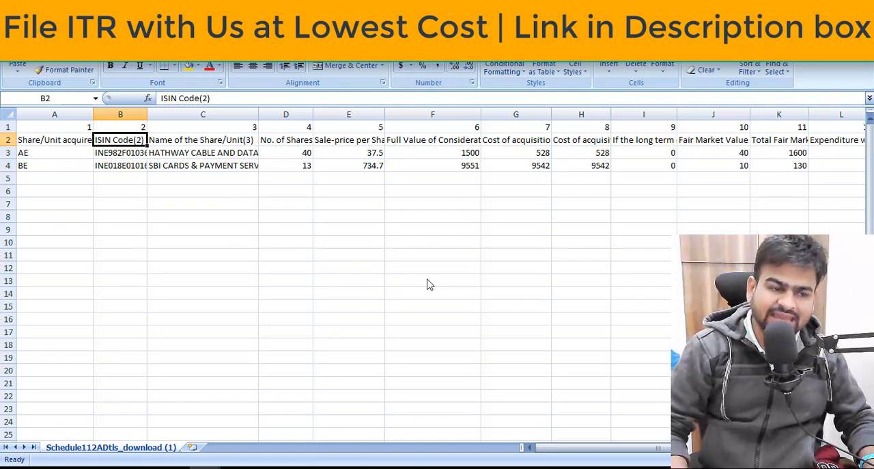
key("Down")
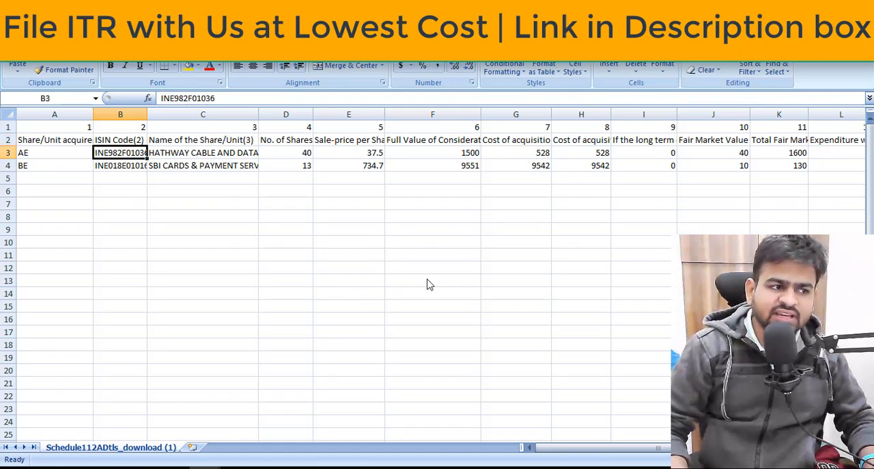
key("Left")
key("Right")
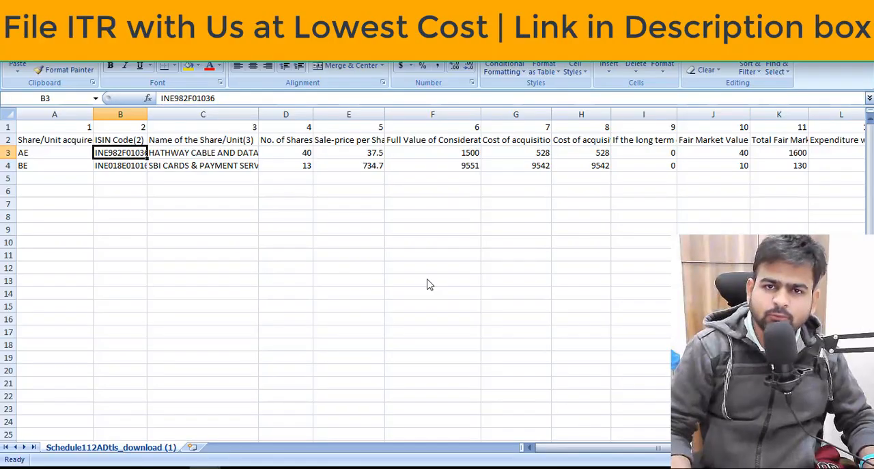
key("Right")
key("Left")
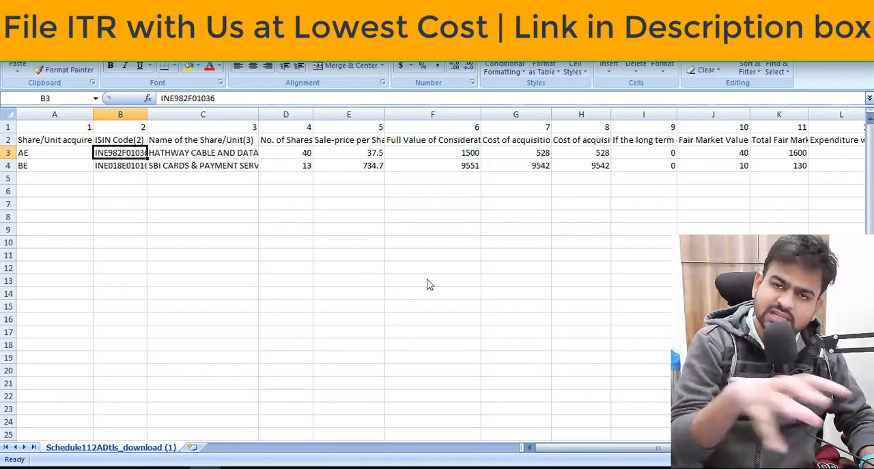
Compare the portal's share entry fields with the CSV's Share/Unit acquired, ISIN Code and Name of the Share/Unit columns.
key("alt+Tab")
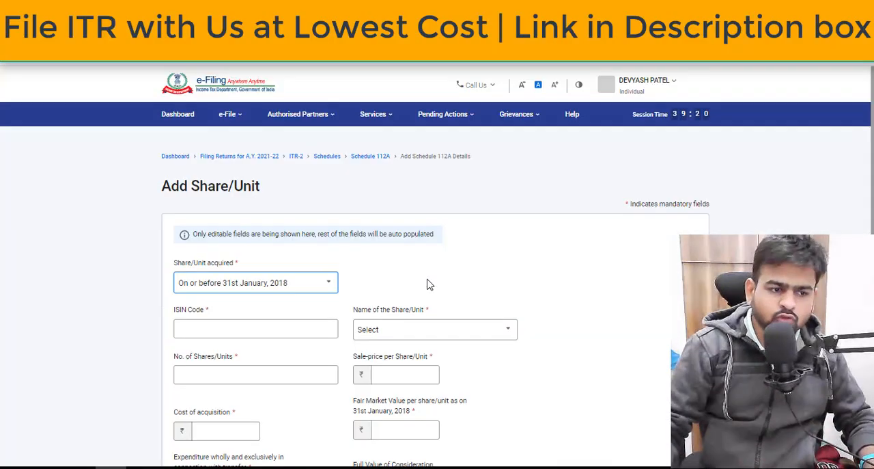
key("alt+Tab")
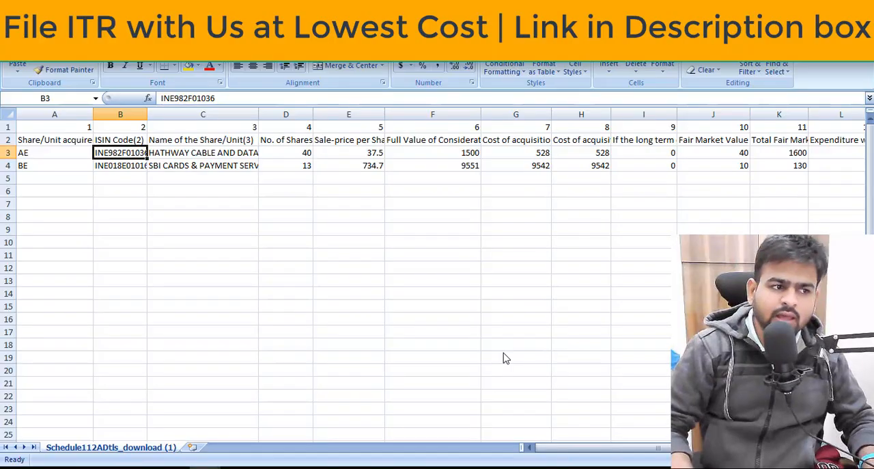
key("Up")
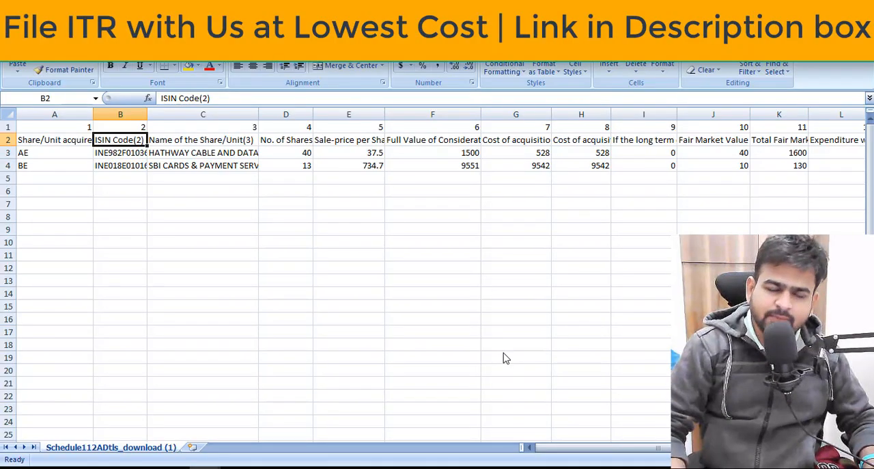
key("Down")
key("Left")
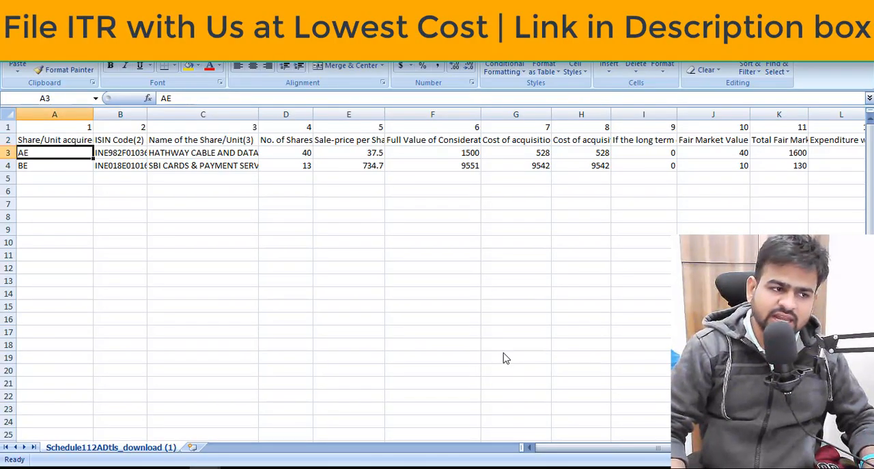
key("Right")
key("shift+Right")
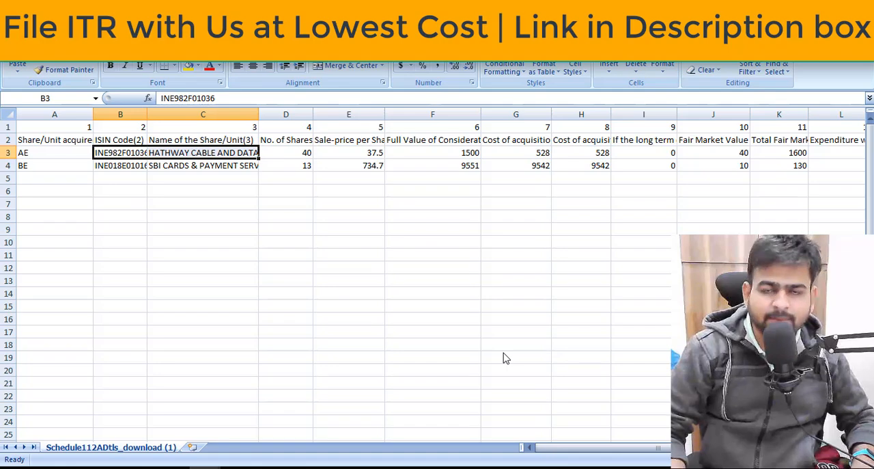
key("Up")
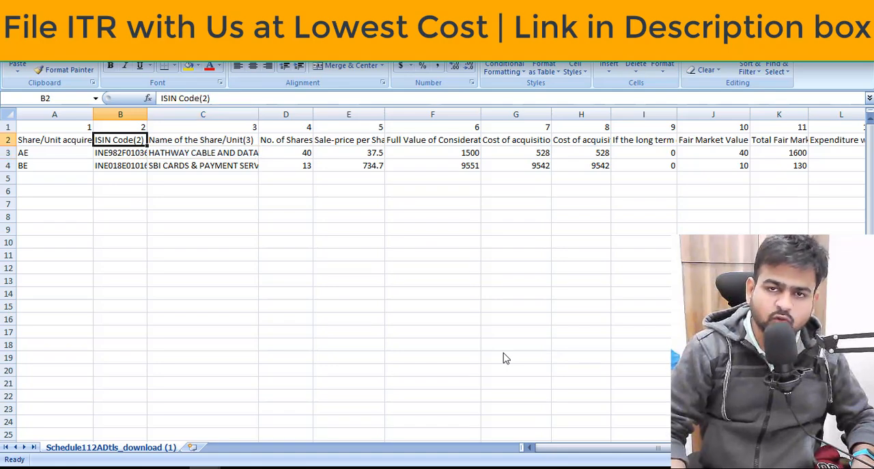
Review the Name of the Share/Unit and No. of Shares columns, and the second row's BE code in Share/Unit acquired.
key("Right")
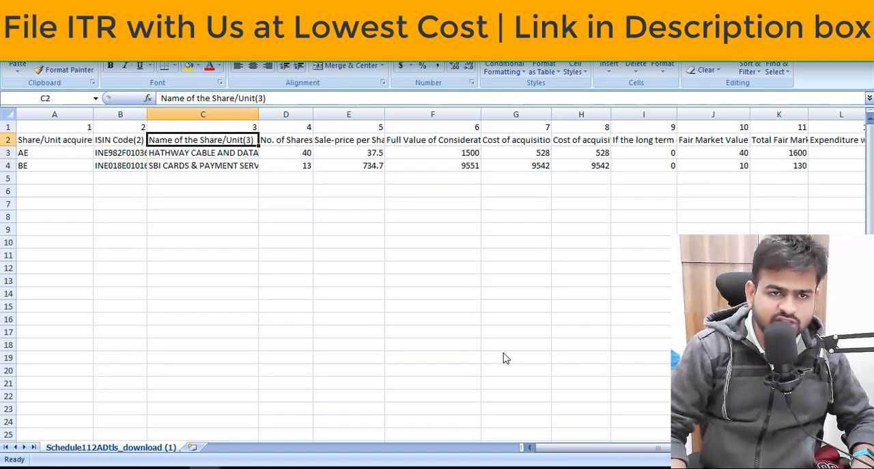
key("Right")
key("Down")
key("Down")
key("Left")
key("Left")
key("Left")
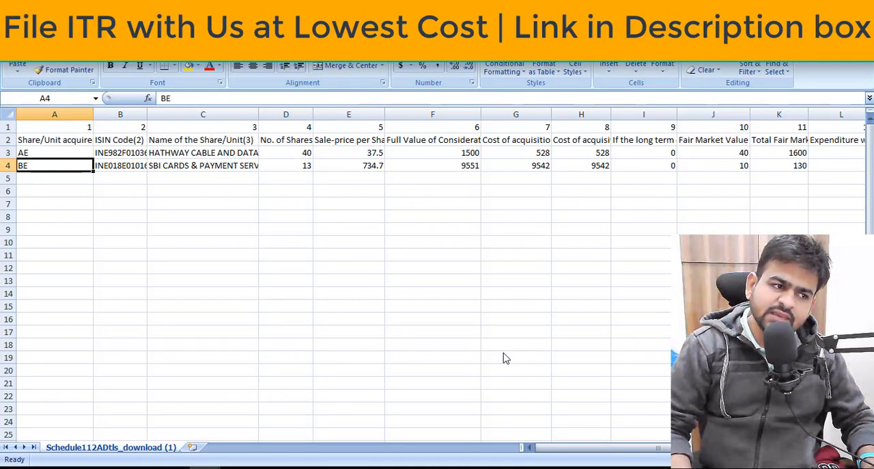
Examine the ISIN Code and share name in the second row, for SBI Cards & Payment Services.
key("Right")
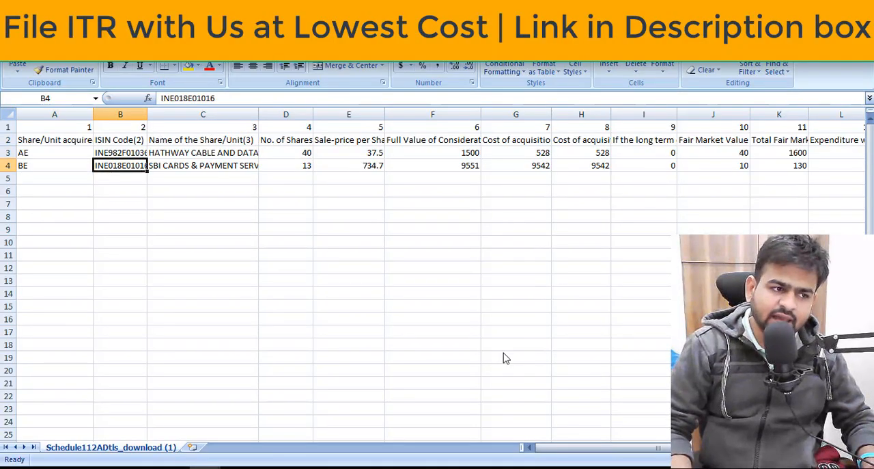
key("Up")
key("Up")
key("Up")
key("Down")
key("Down")
key("Down")
key("Right")
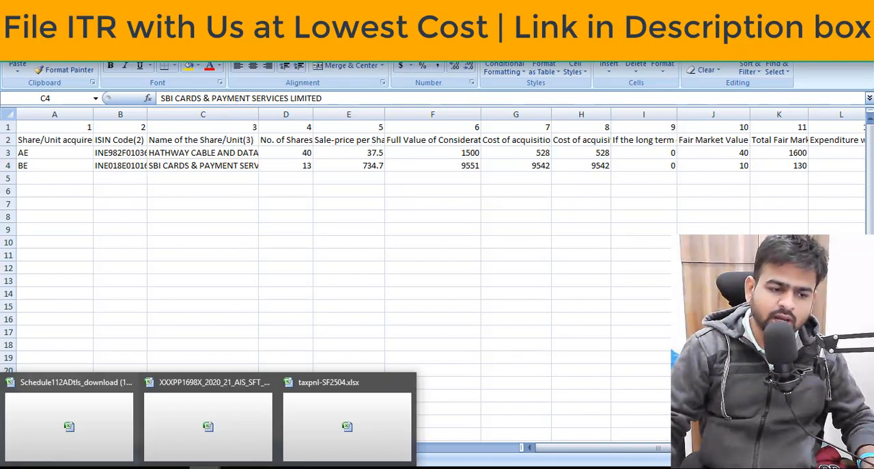
Switch to taxpnl-SF2504.xlsx and select the ISIN column entries on the Tradewise Exits from 2020-04-01 sheet.
left_click(323, 435)
left_click(107, 450)
left_click_drag(161, 194, 165, 434)
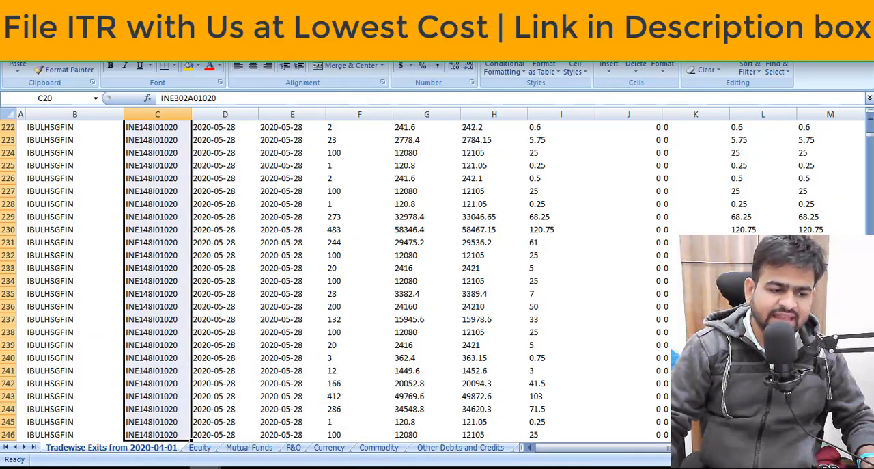
Switch to the AIS SFT workbook and highlight the ISIN within the Hathway Cable and Datacom security name.
mouse_move(204, 467)
left_click(176, 436)
left_click(246, 207)
left_click(352, 153)
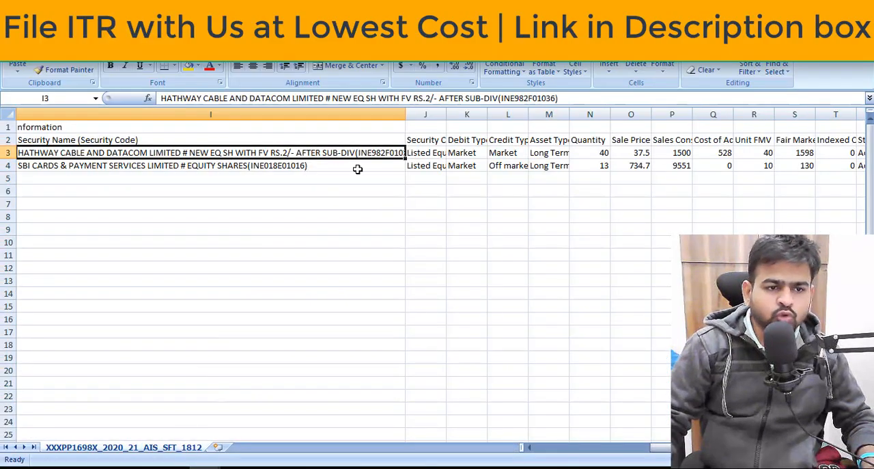
scroll(558, 177, "left", 3)
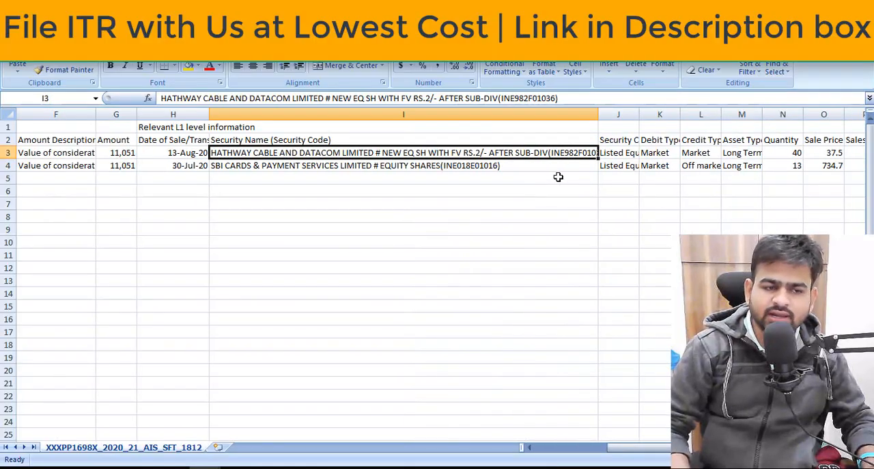
key("F2")
key("Left")
key("ctrl+shift+Left")
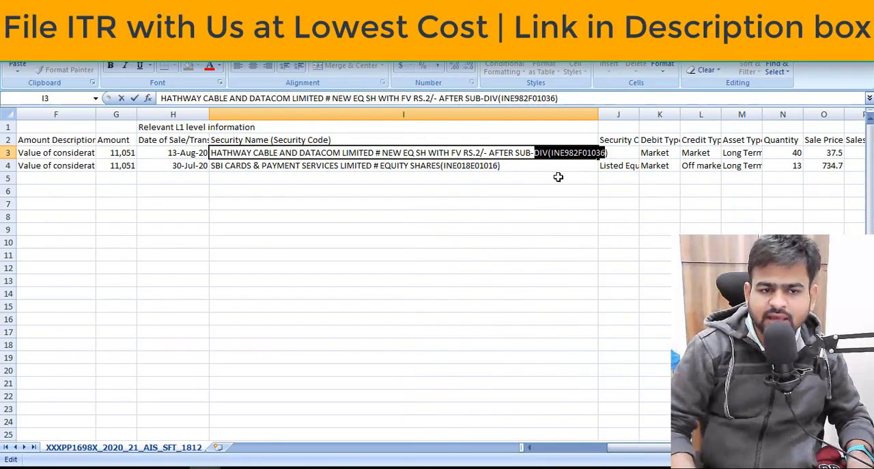
key("shift+Right")
key("shift+Right")
key("shift+Right")
key("shift+Right")
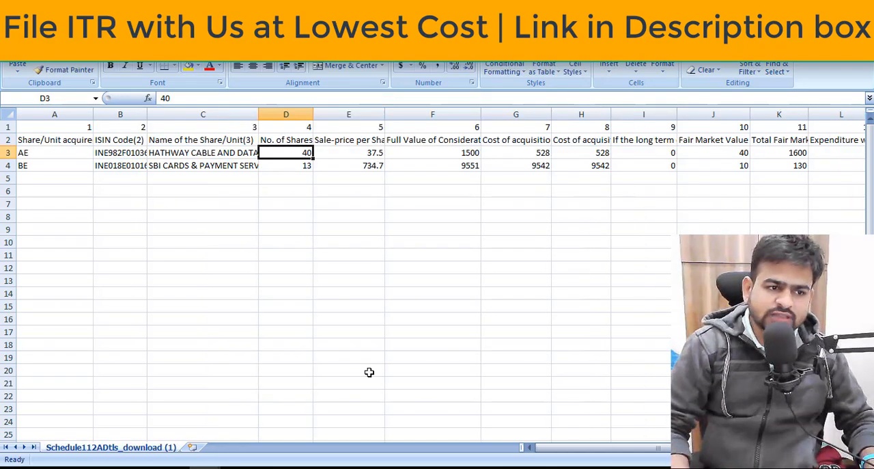
Compare the Schedule 112A No. of Shares/Units column with the Quantity column in the AIS SFT workbook.
key("Up")
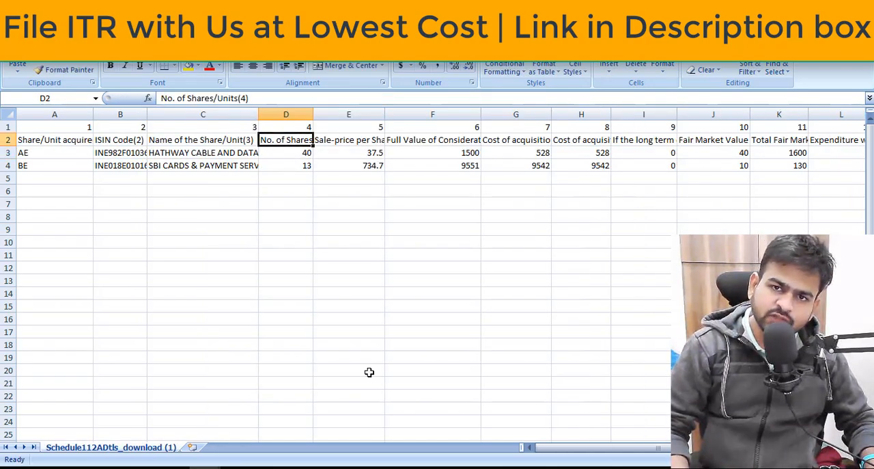
key("Down")
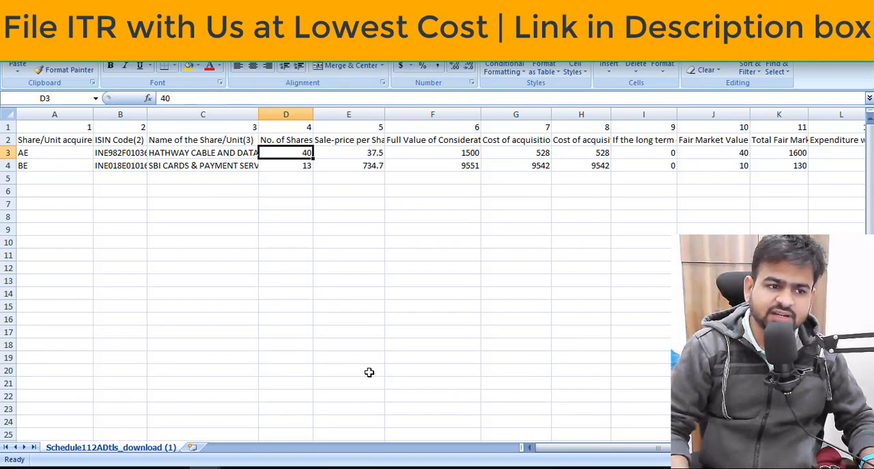
key("ctrl+Tab")
key("Right")
key("Right")
key("Right")
key("Right")
key("Right")
key("Right")
key("Right")
key("Right")
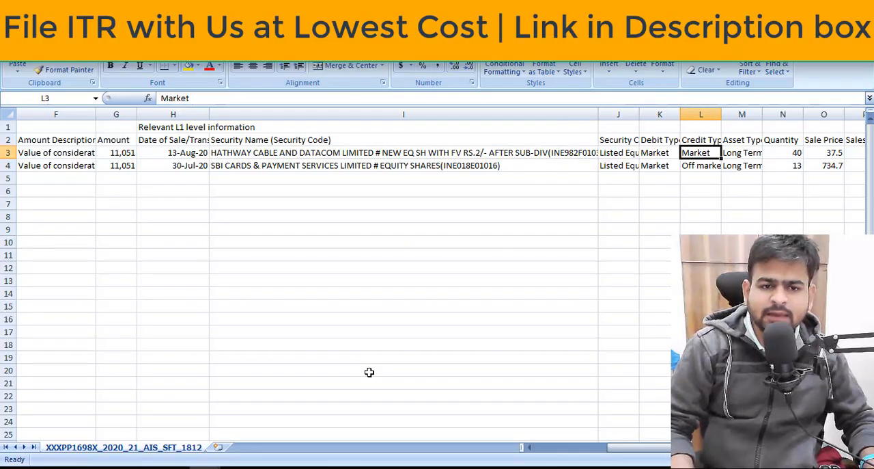
key("Left")
key("Left")
key("Left")
key("Up")
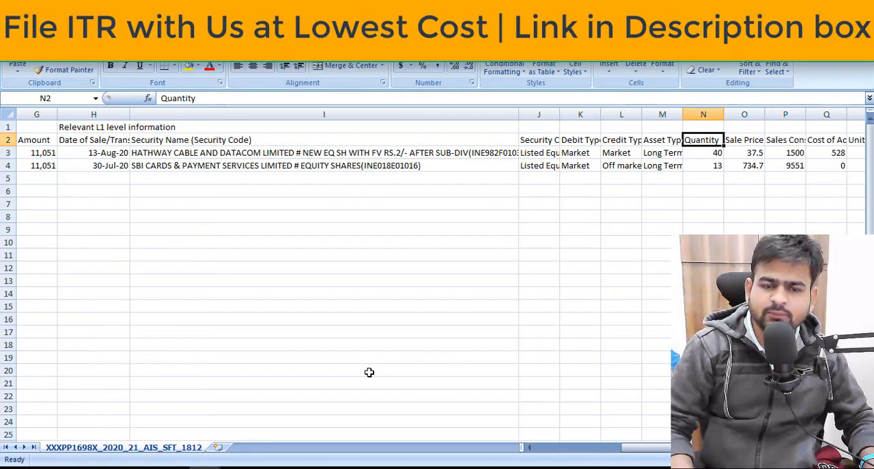
key("Down")
key("Down")
key("alt+Tab")
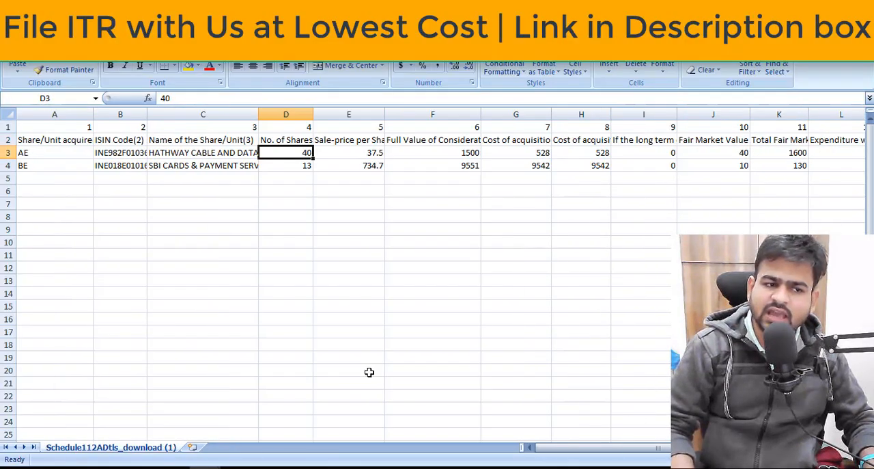
Compare the Schedule 112A Sale-price per Share/Unit column with the Sale Price column in the AIS SFT workbook.
key("Down")
key("Right")
key("Up")
key("Up")
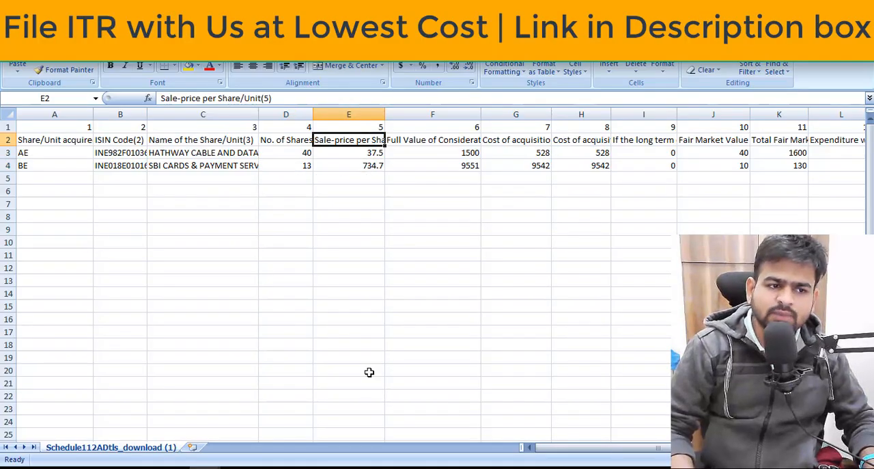
key("alt+Tab")
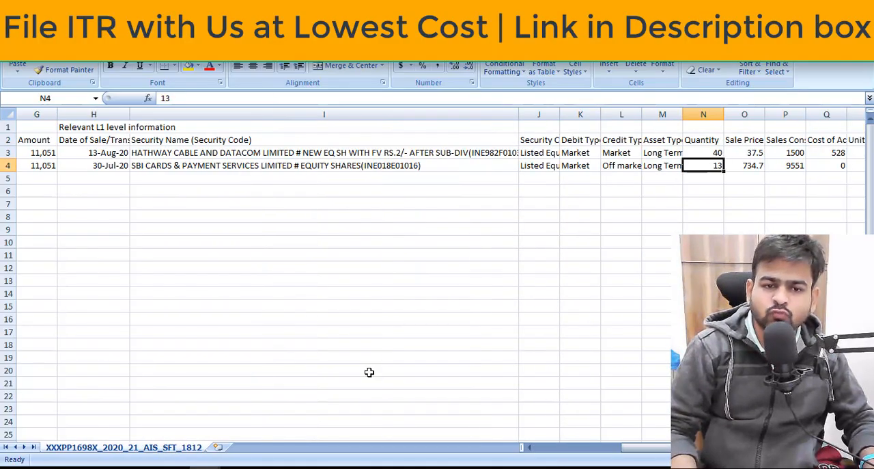
key("Right")
key("Right")
key("Left")
key("Up")
key("Down")
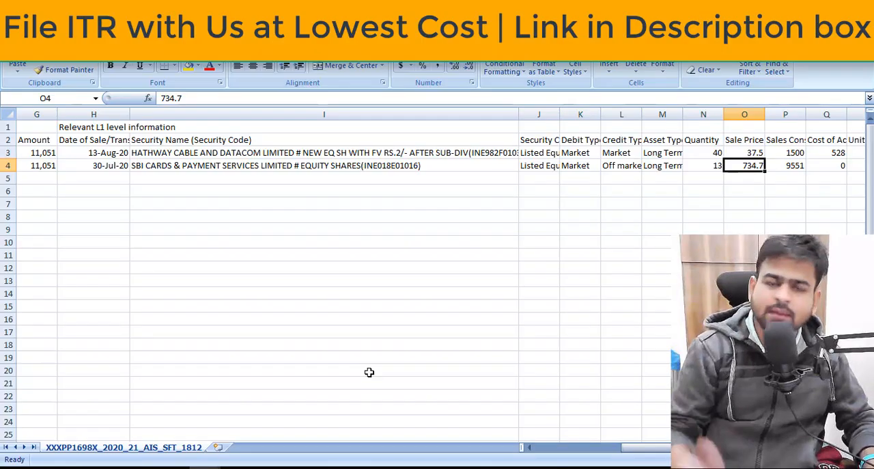
key("alt+Tab")
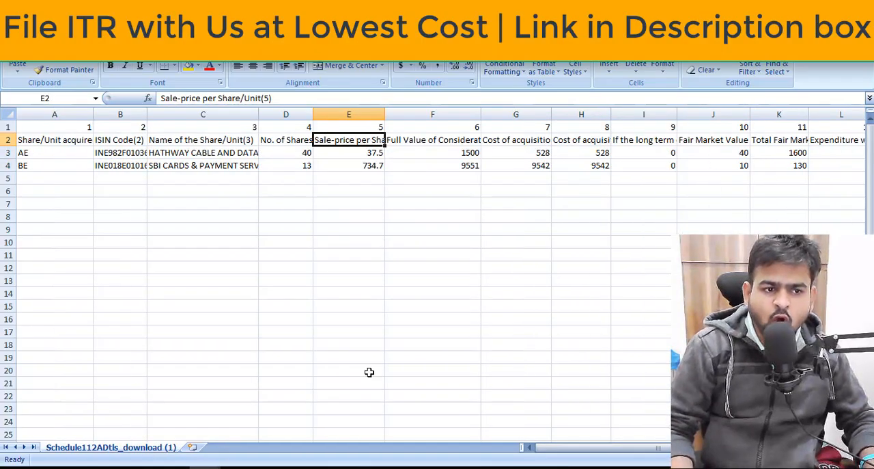
Check the first row's Full Value of Consideration formula, =D3*E3, against its share count and sale price.
key("Right")
key("Down")
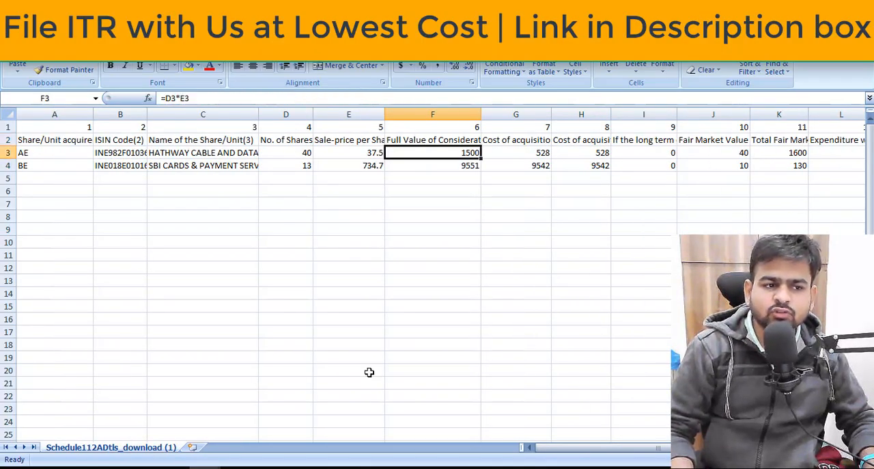
key("Left")
key("Left")
key("Right")
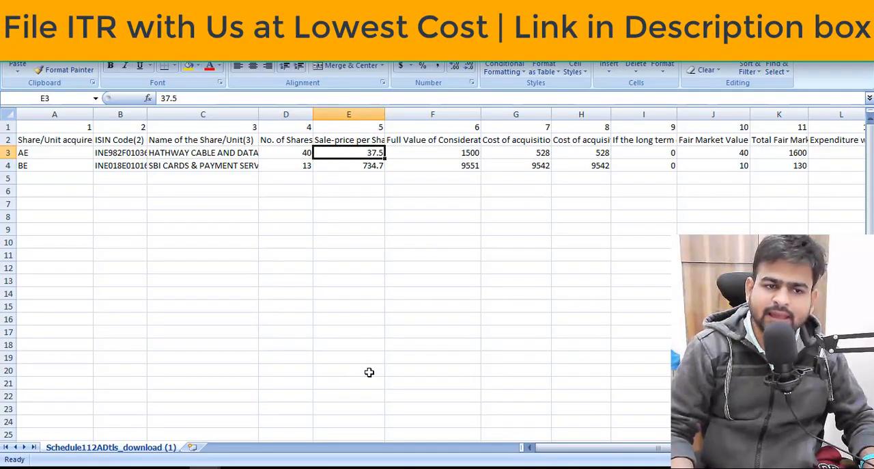
key("Right")
key("Down")
Read the column 7 and 8 Cost of acquisition headers and the column 9 header beside them.
key("Right")
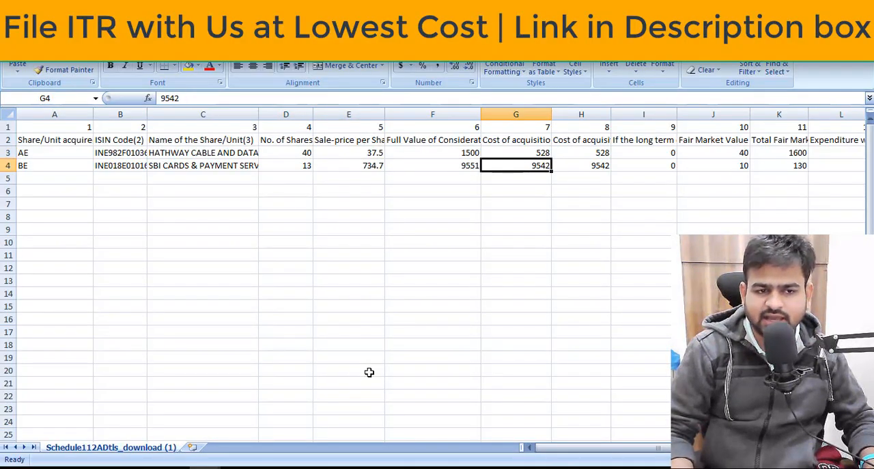
key("Right")
key("Up")
key("Up")
key("Left")
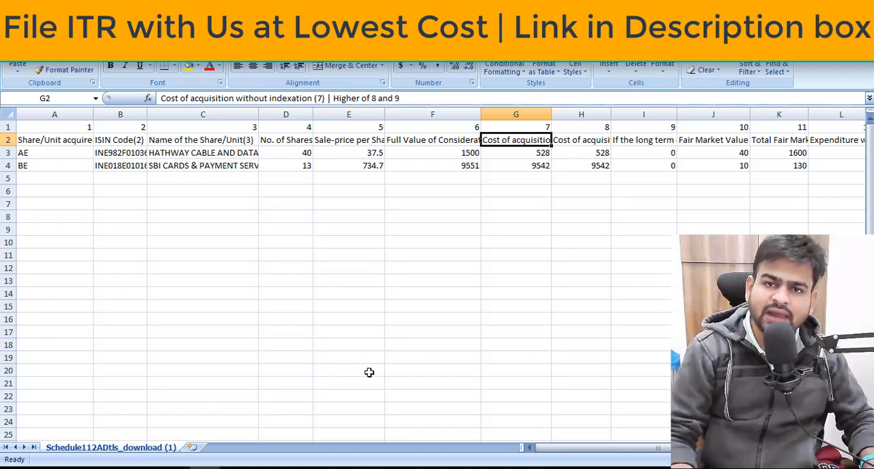
key("Right")
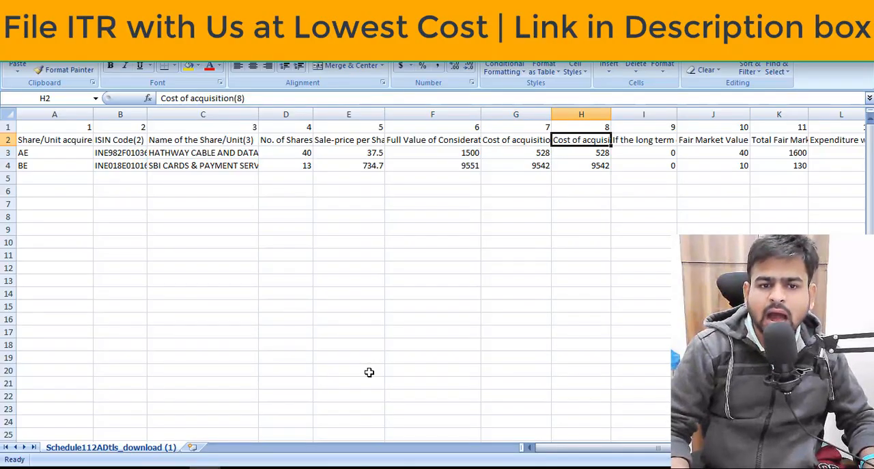
key("Right")
key("Left")
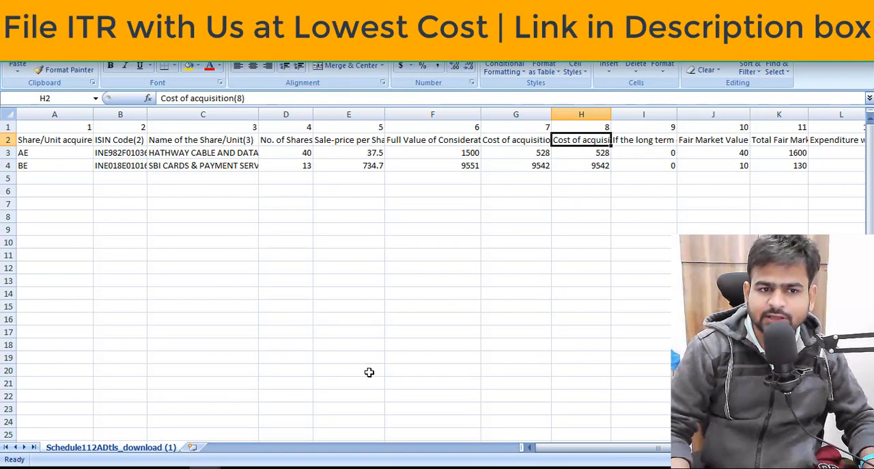
Clear the Cost of acquisition without indexation value in the first share row, cell G3.
key("Left")
key("Down")
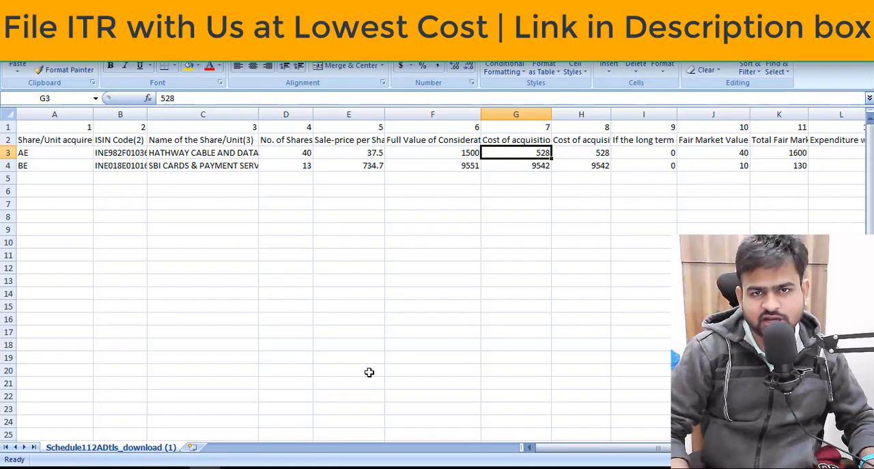
key("Delete")
key("Left")
key("Right")
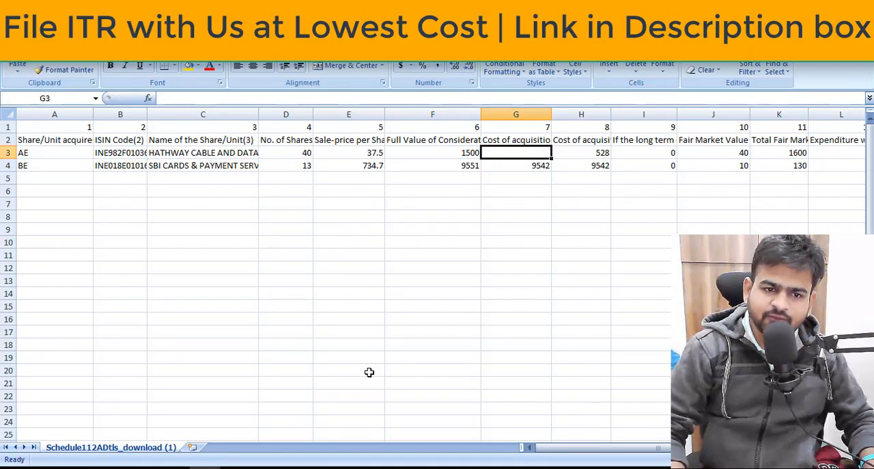
Compare the Schedule 112A Cost of acquisition column 8 with the Cost of Acquisition column in the AIS SFT workbook.
key("Right")
key("Up")
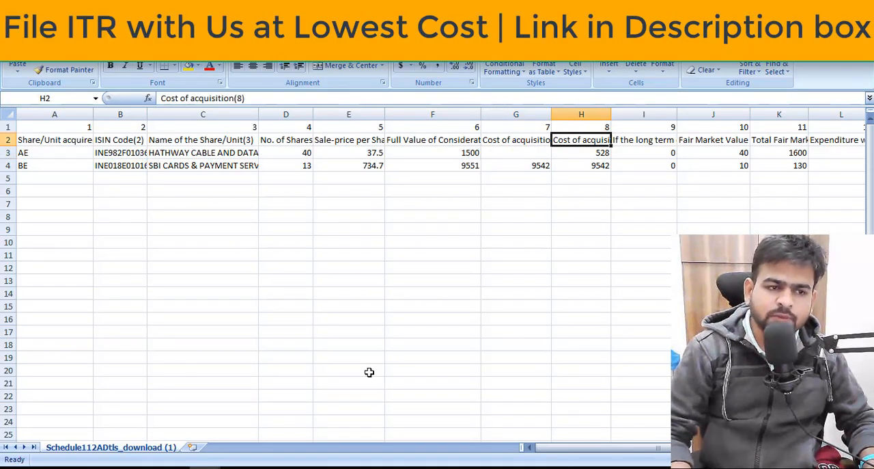
key("Down")
key("Up")
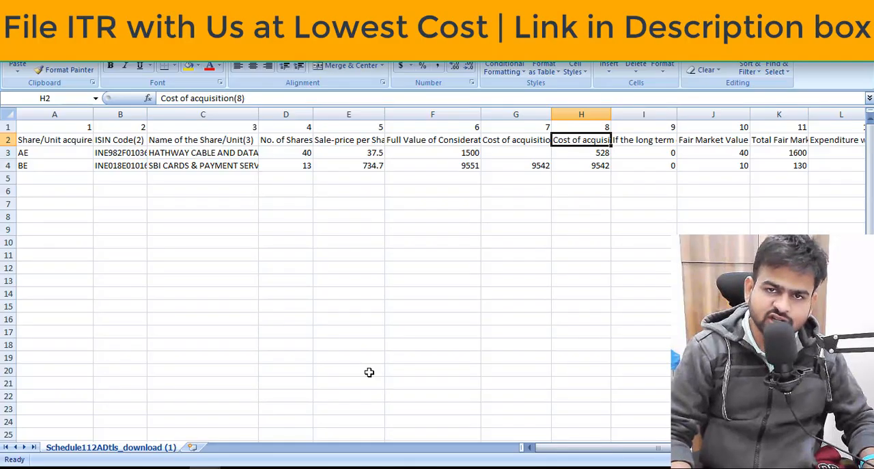
key("Down")
key("alt+Tab")
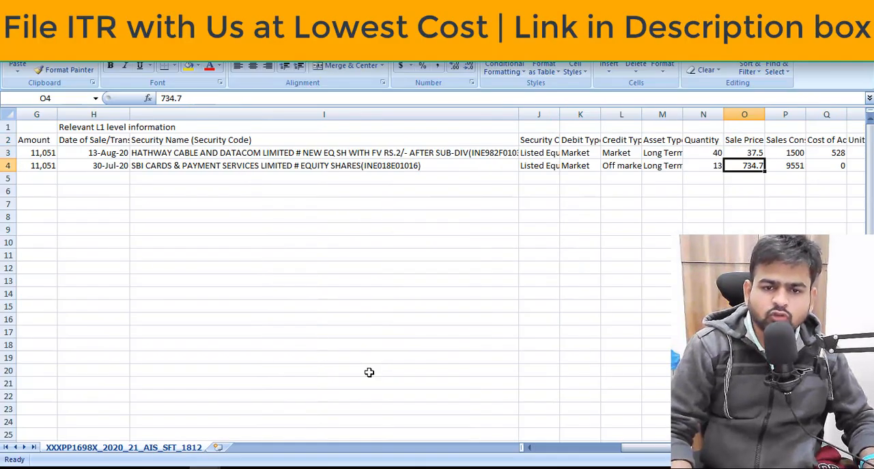
key("Right")
key("Right")
key("Right")
key("Left")
key("Left")
key("Up")
key("Up")
key("Right")
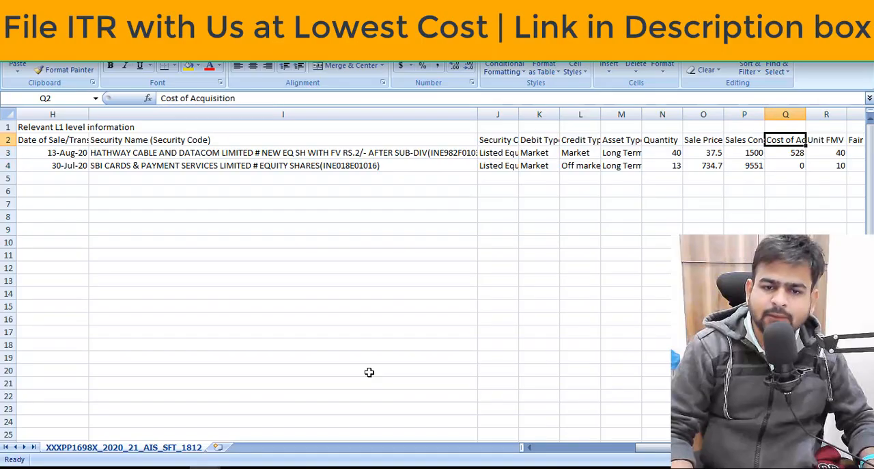
key("alt+Tab")
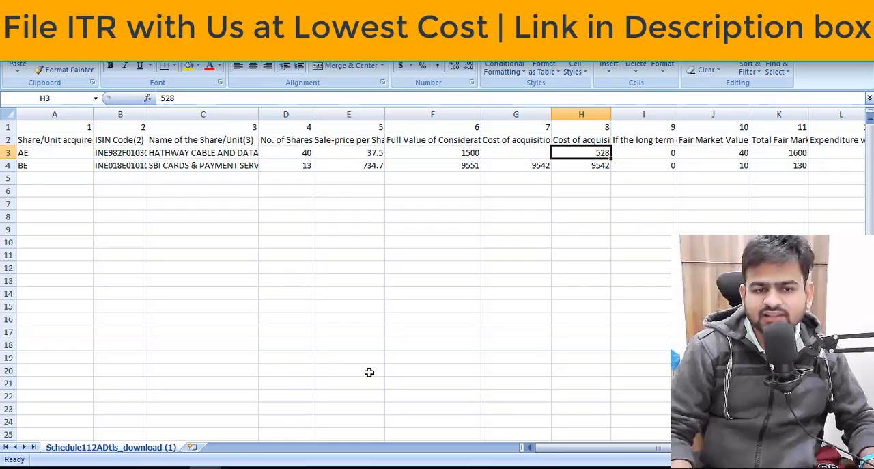
Widen column I, which covers long term capital assets acquired before 01.02.2018.
key("Right")
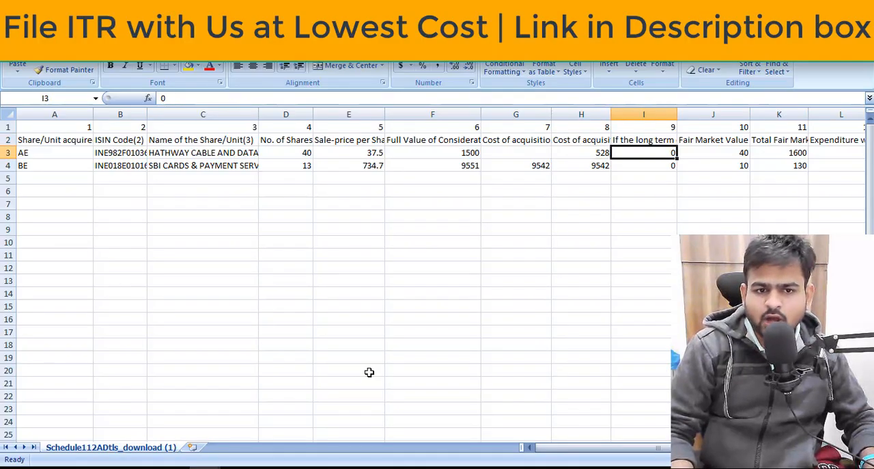
key("Up")
left_click_drag(678, 114, 702, 114)
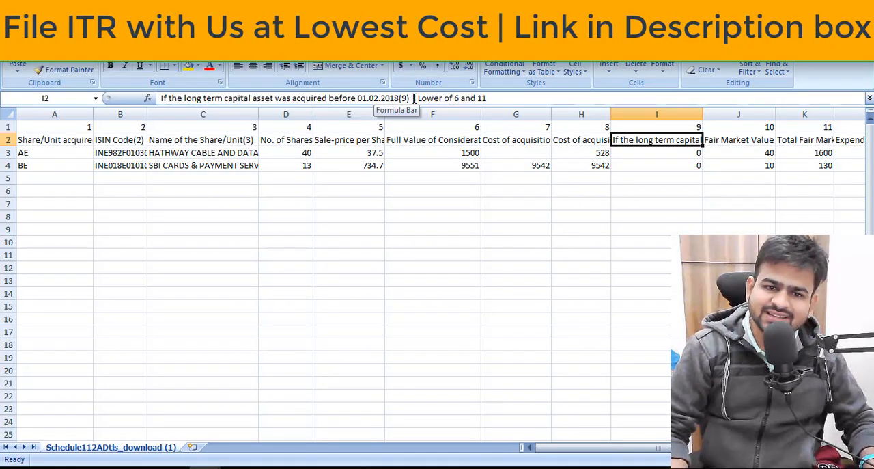
Compare the Full Value of Consideration header in column 6 with the Total Fair Market Value header in column 11.
key("Left")
key("Left")
key("Left")
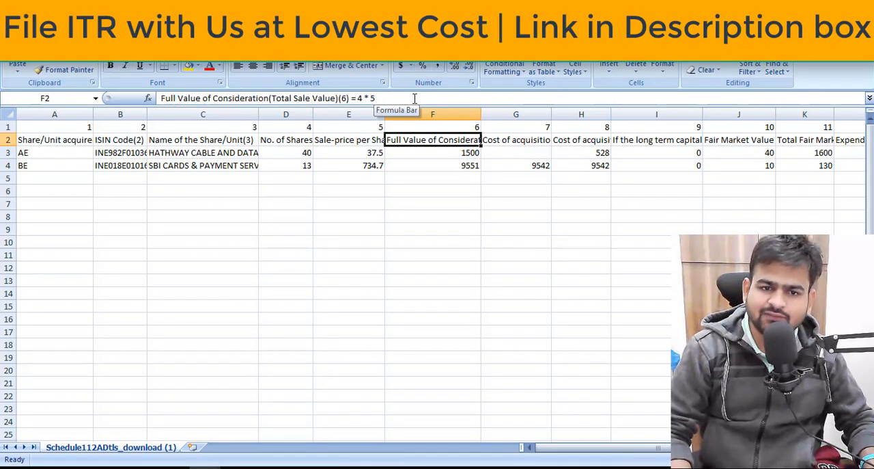
key("Right")
key("Right")
key("Right")
key("Right")
key("Right")
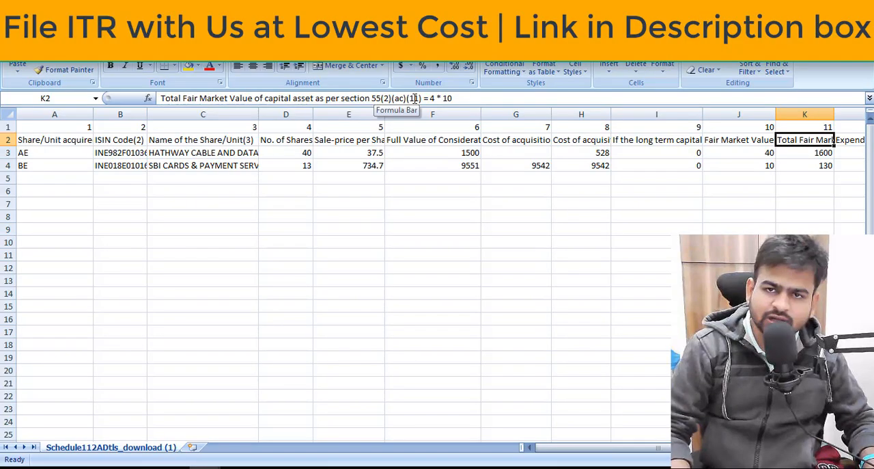
Compare the Fair Market Value per share header in column 10 with the Unit FMV column in the AIS SFT workbook.
key("Left")
key("Left")
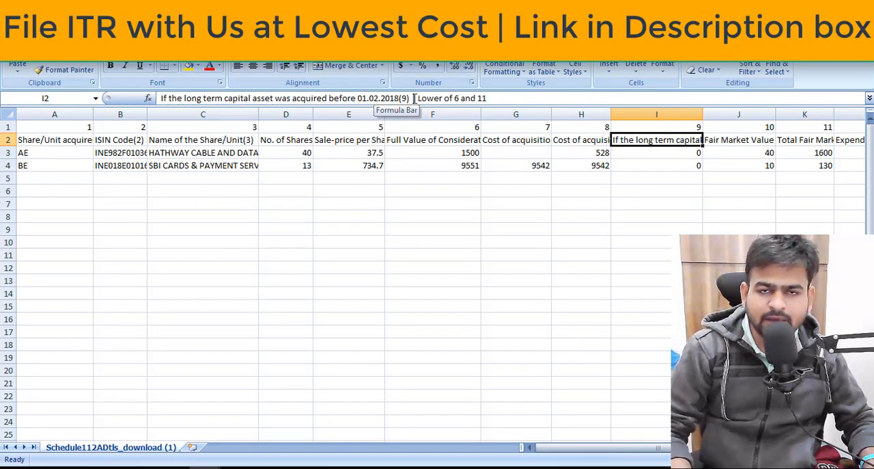
key("Right")
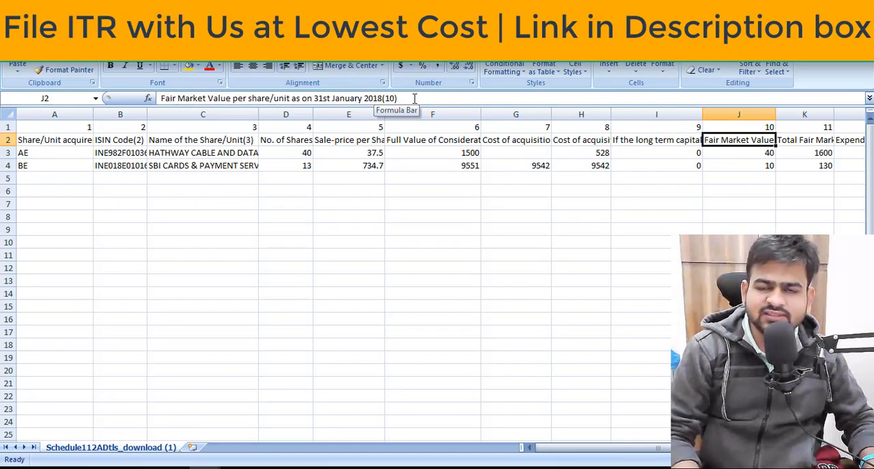
scroll(415, 98, "right", 2)
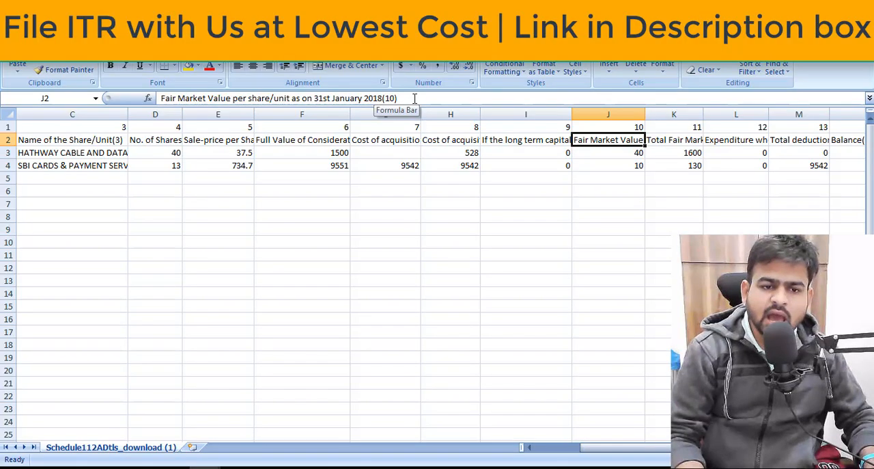
key("alt+Tab")
key("Right")
key("Right")
key("Right")
key("Right")
key("Right")
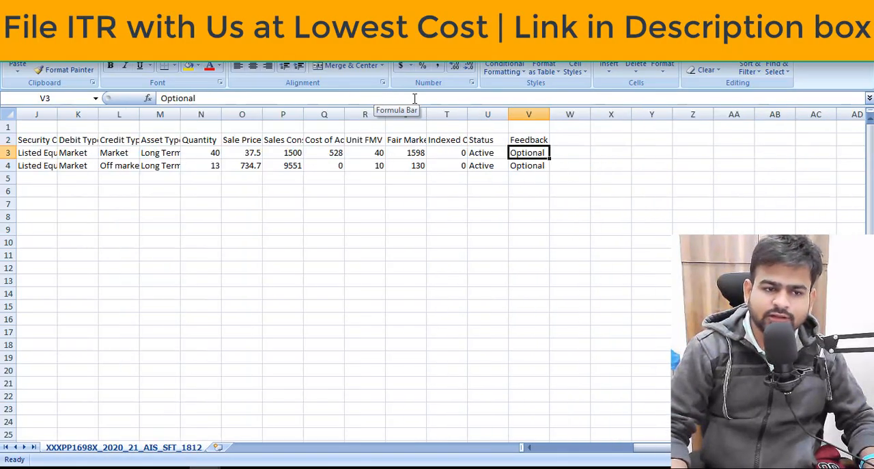
key("Left")
key("Left")
key("Left")
key("Left")
key("alt+Tab")
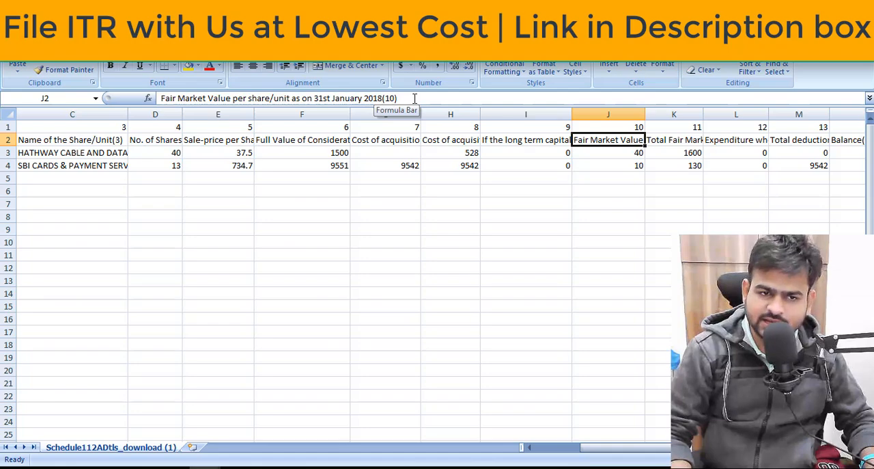
Examine the per-share Fair Market Value in column 10 and the Total Fair Market Value formulas in column 11 for both shares.
key("Down")
key("Up")
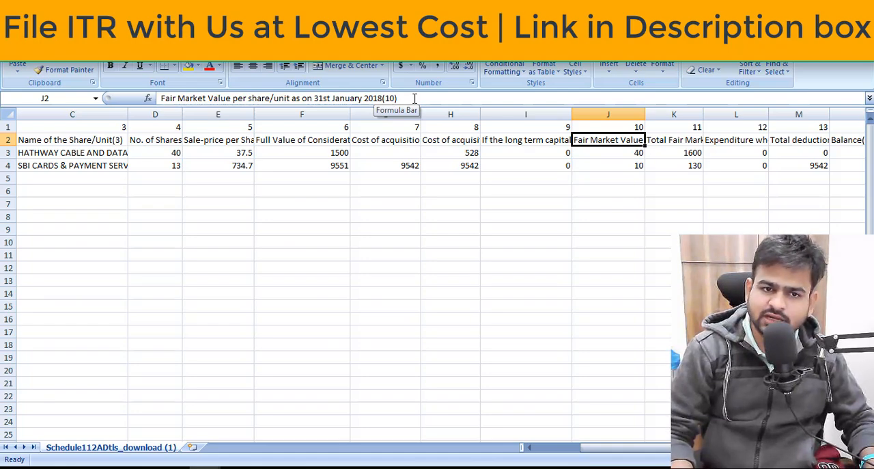
key("Down")
key("Down")
key("Up")
key("Up")
key("Right")
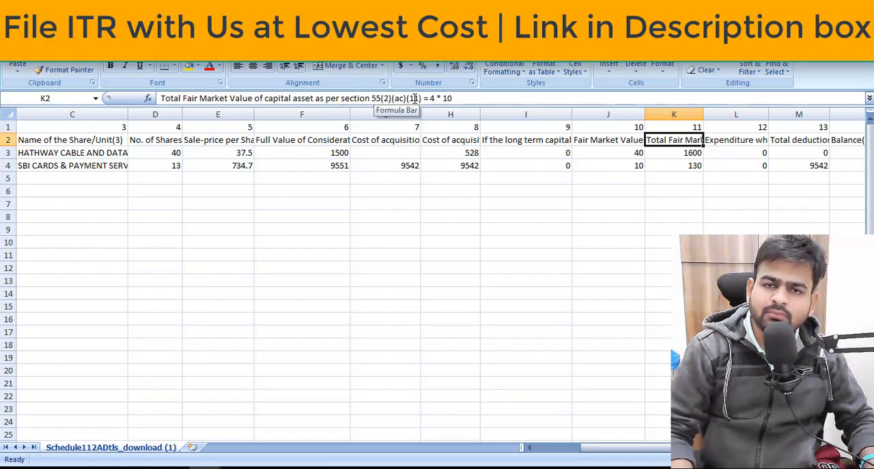
key("Down")
key("Up")
key("Left")
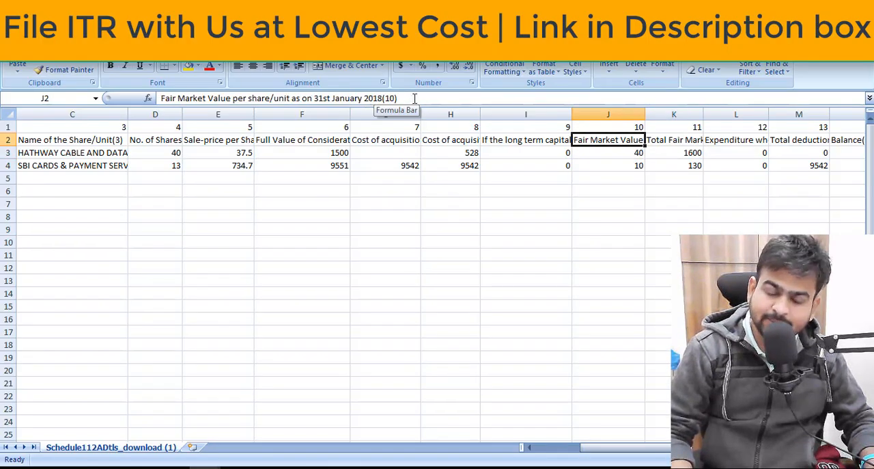
key("Right")
key("Down")
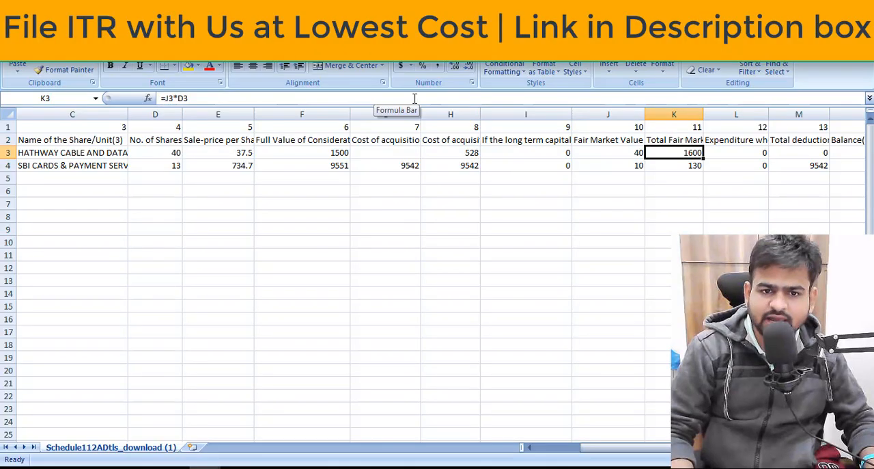
key("Up")
key("Left")
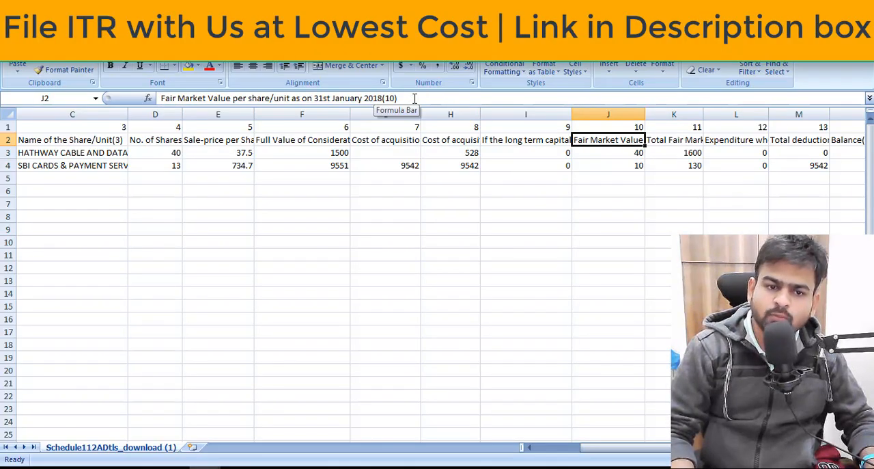
key("Right")
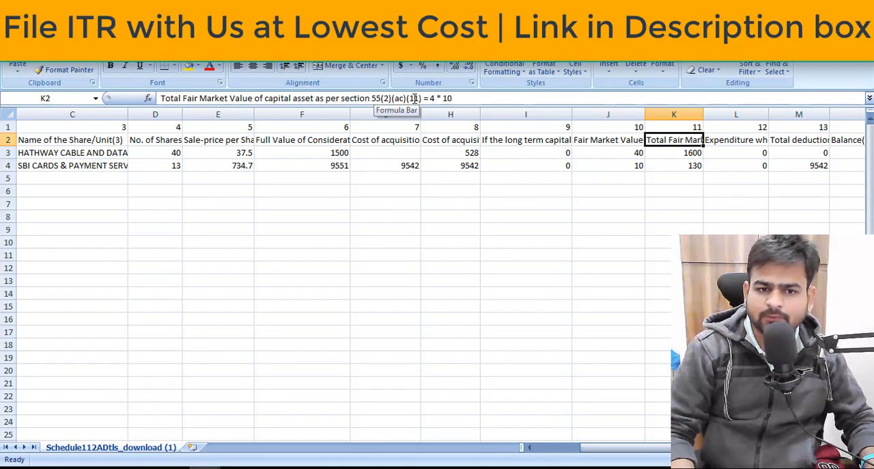
key("Down")
key("Down")
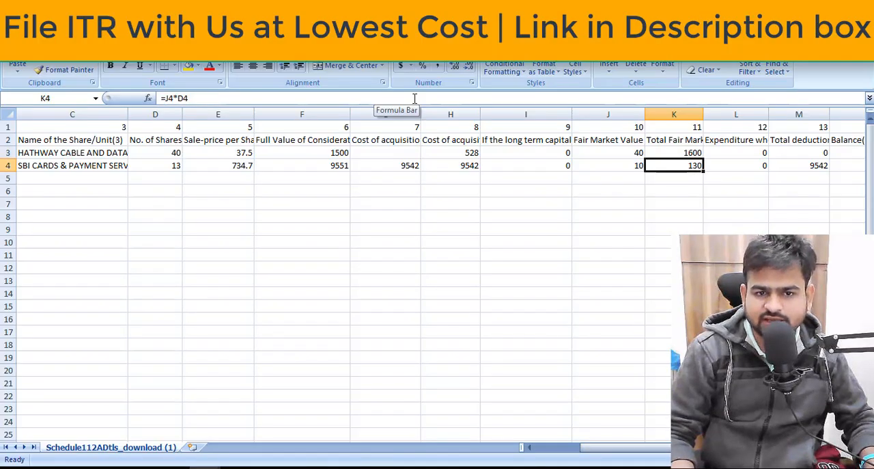
Read the headers of column 12, expenditure in connection with transfer, and column 13, Total deductions.
key("Right")
key("Up")
key("Up")
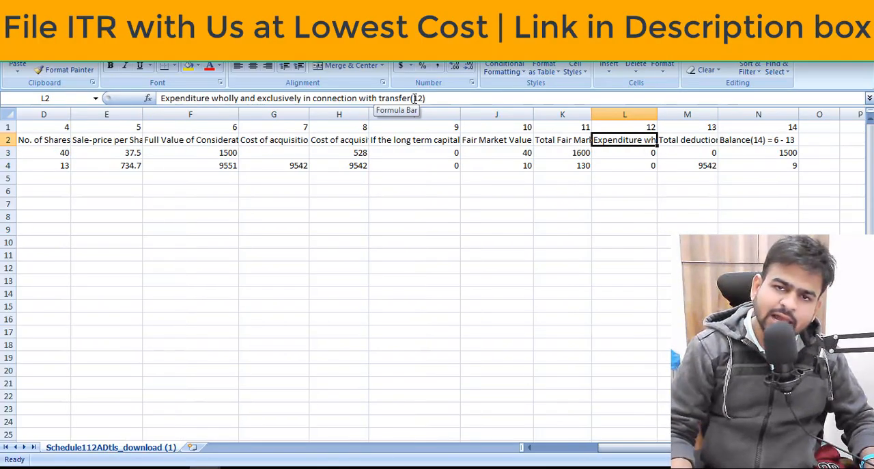
key("Down")
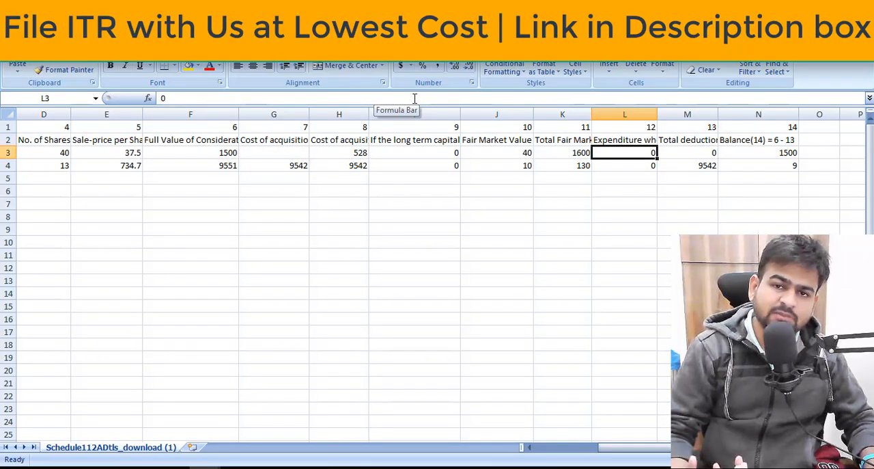
key("Right")
key("Up")
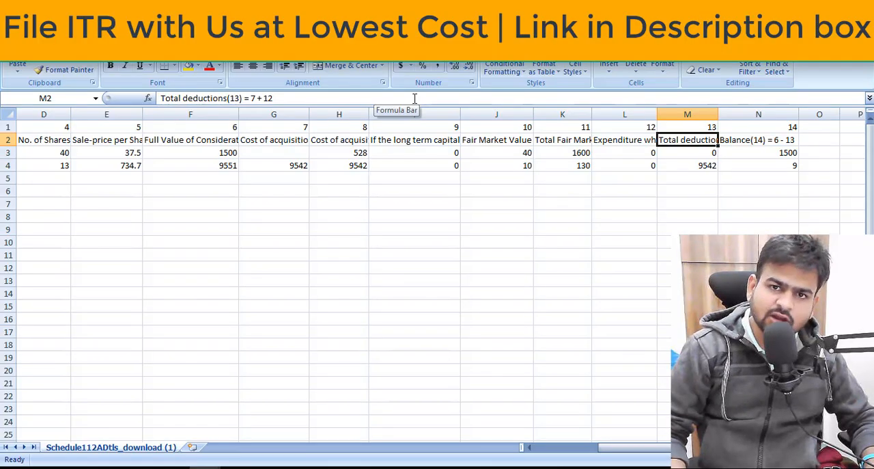
key("Left")
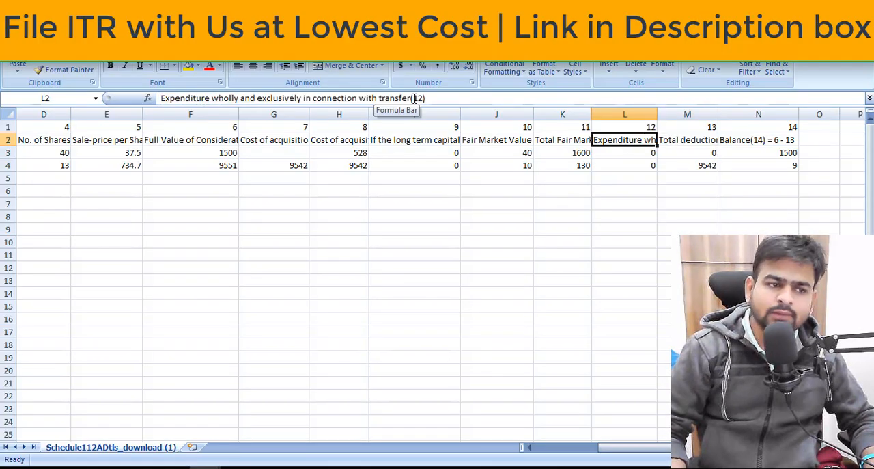
Enter 528 as the Cost of acquisition without indexation for the first share row, in cell G3.
key("Left")
key("Left")
key("Left")
key("Left")
key("Left")
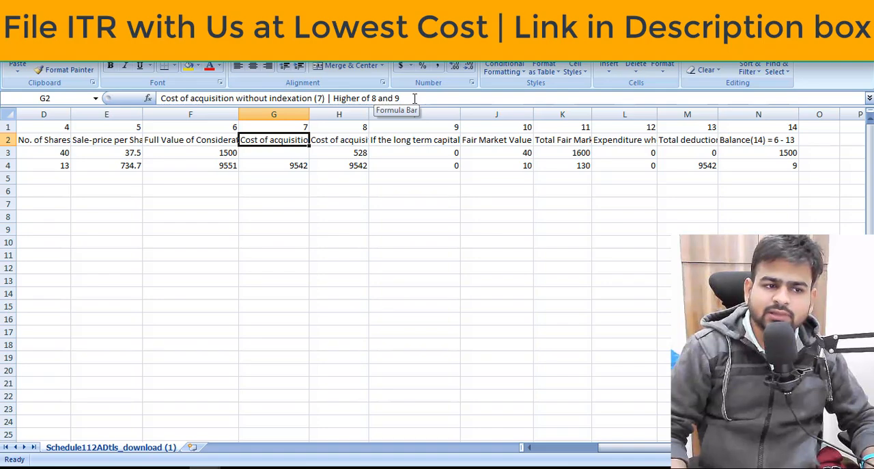
key("Down")
key("Right")
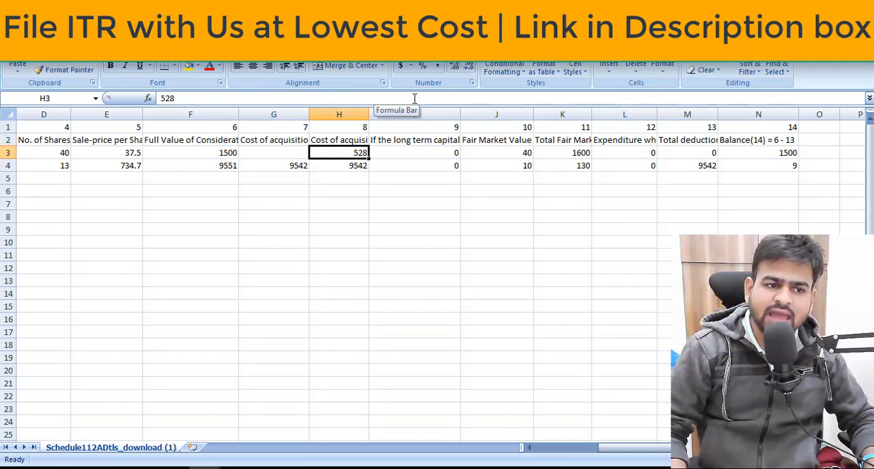
key("Right")
key("Left")
key("Right")
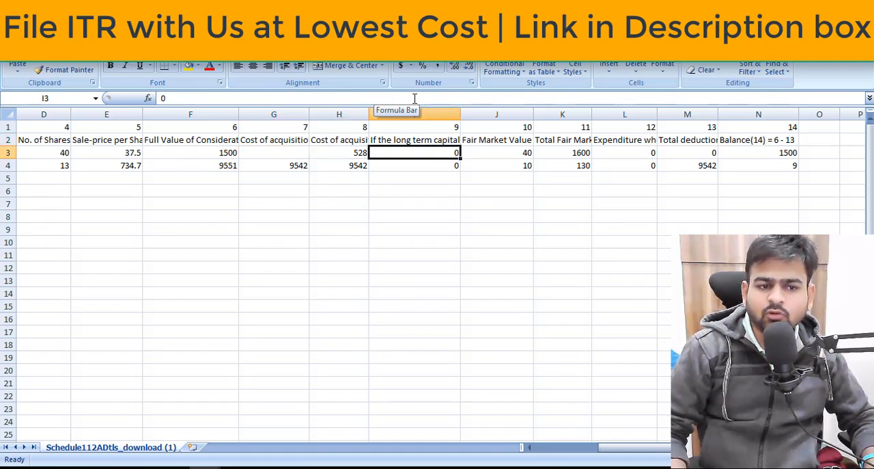
key("Left")
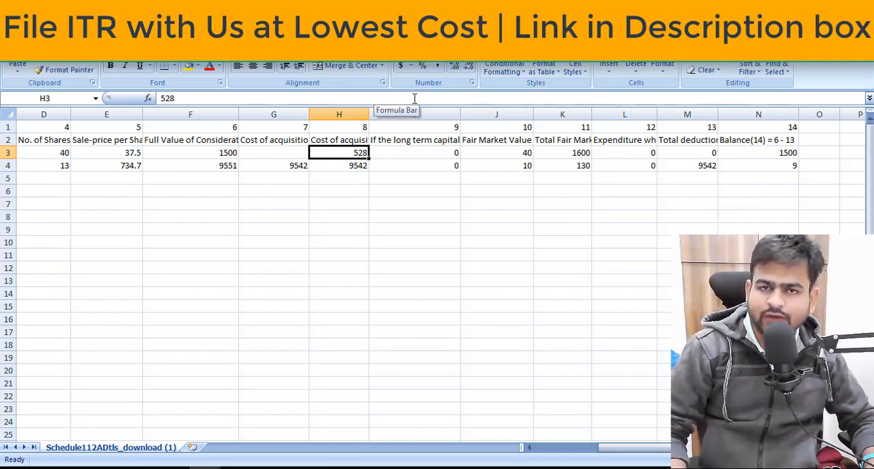
key("Left")
type("528")
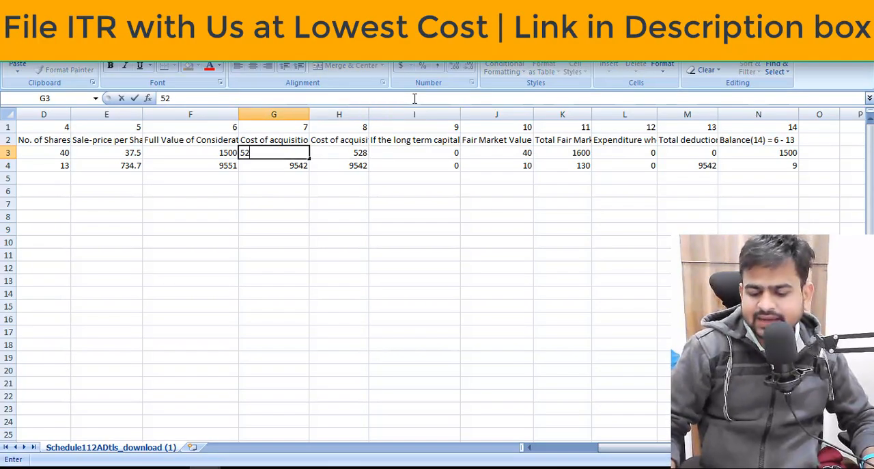
key("Return")
key("Up")
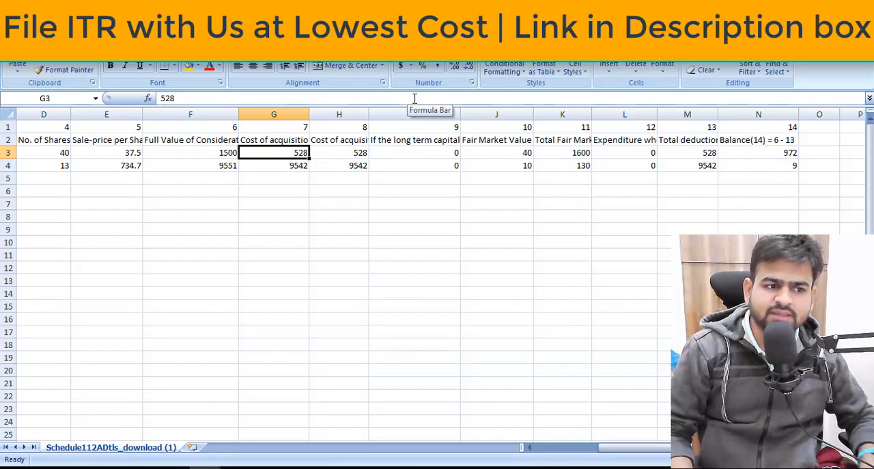
key("shift+Down")
key("shift+Up")
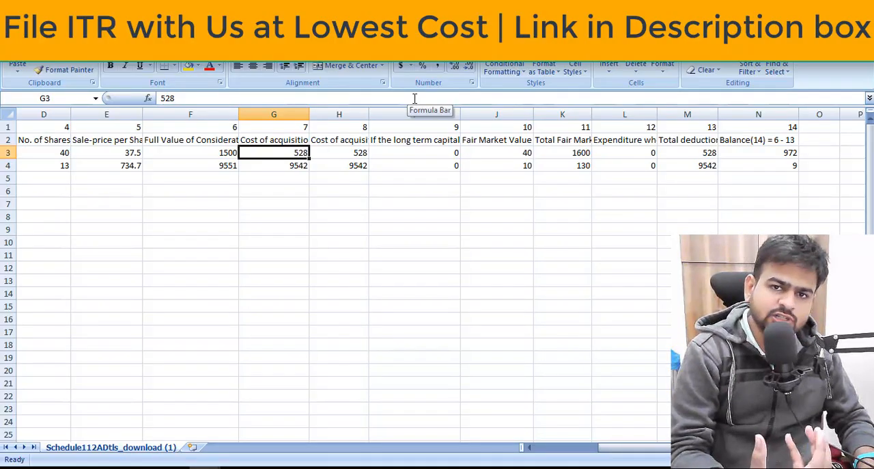
Check the transfer expenditure in column 12 and the Total deductions formula in column 13 for the first share.
key("Right")
key("Right")
key("Right")
key("Right")
key("Right")
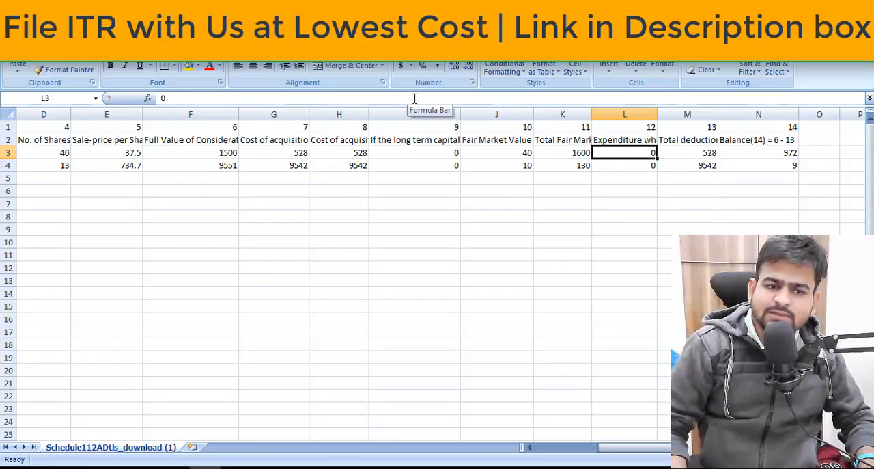
key("Right")
key("Left")
key("Up")
key("Down")
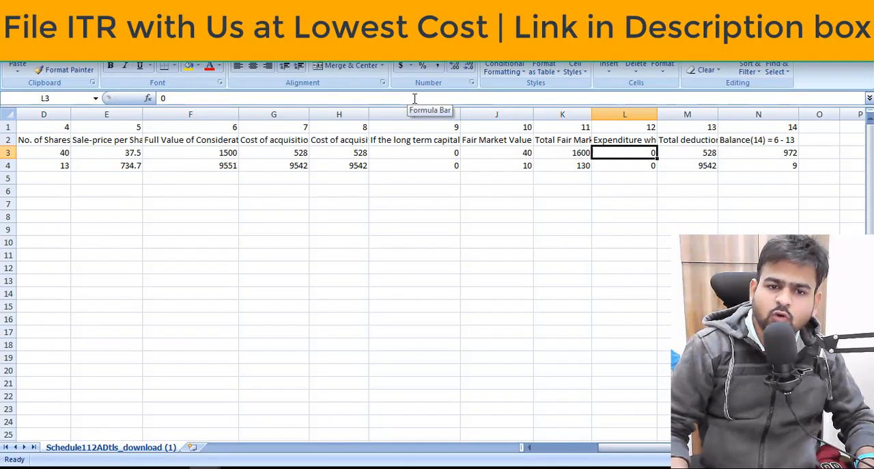
key("Right")
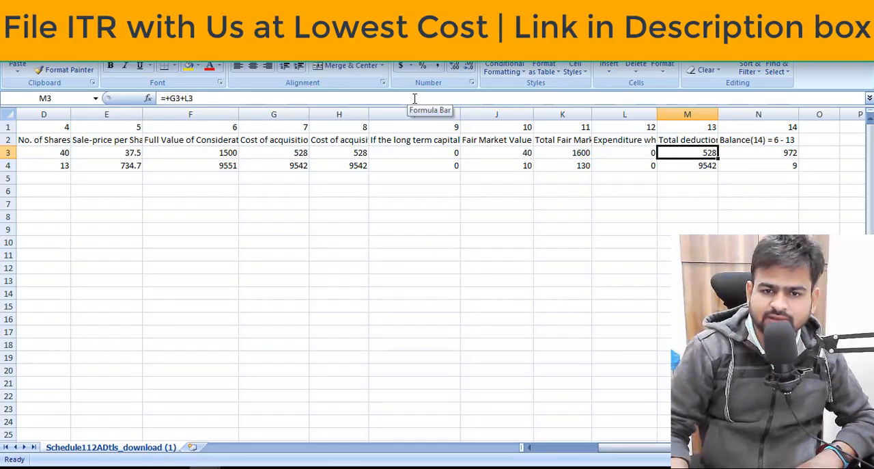
Trace the first share's Balance formula in column 14 back to its Full Value of Consideration and Total deductions.
key("Right")
key("Left")
key("Left")
key("Left")
key("Left")
key("Left")
key("Left")
key("Left")
key("Left")
key("Left")
key("Left")
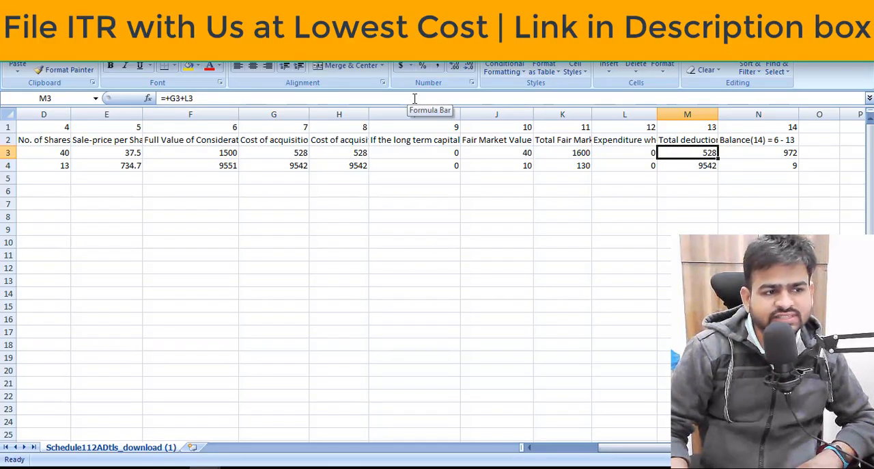
key("Left")
key("Left")
key("Right")
key("Right")
key("Right")
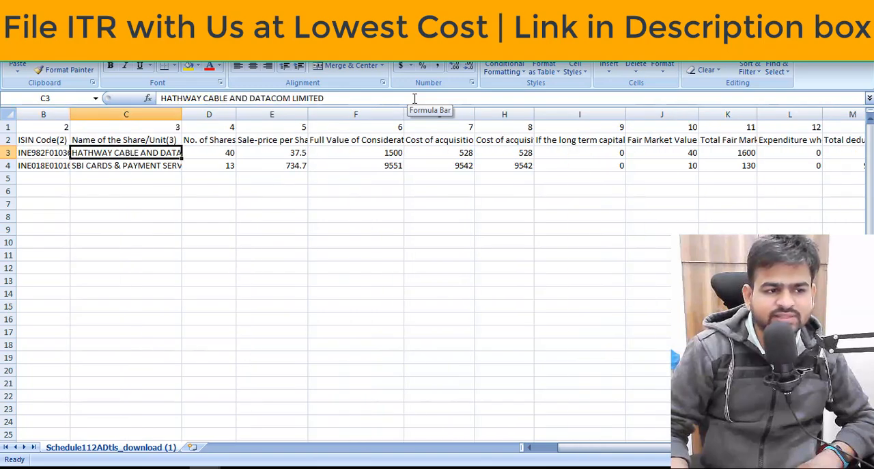
key("Right")
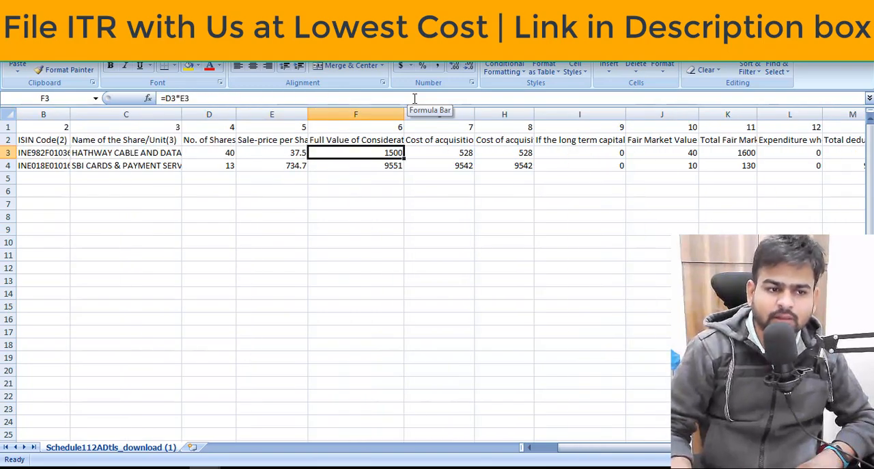
key("Right")
key("Right")
key("Right")
key("Right")
key("Right")
key("Right")
key("Right")
key("Right")
key("Right")
key("Right")
key("Right")
key("Left")
key("Left")
key("Left")
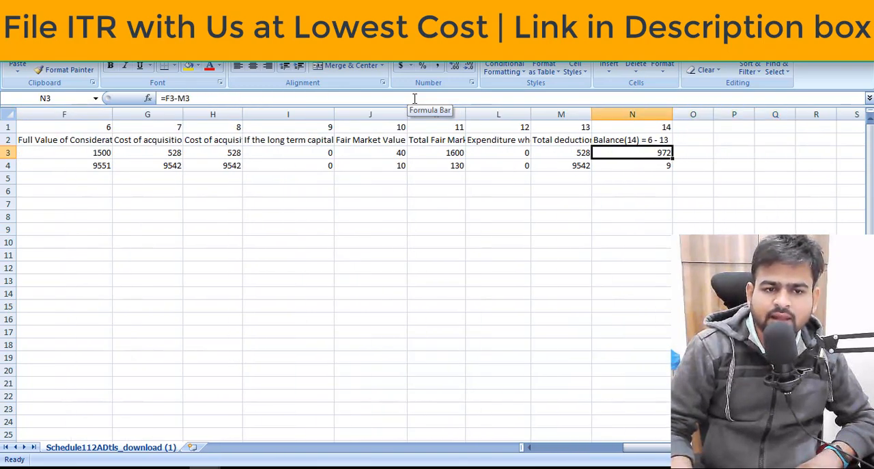
key("Left")
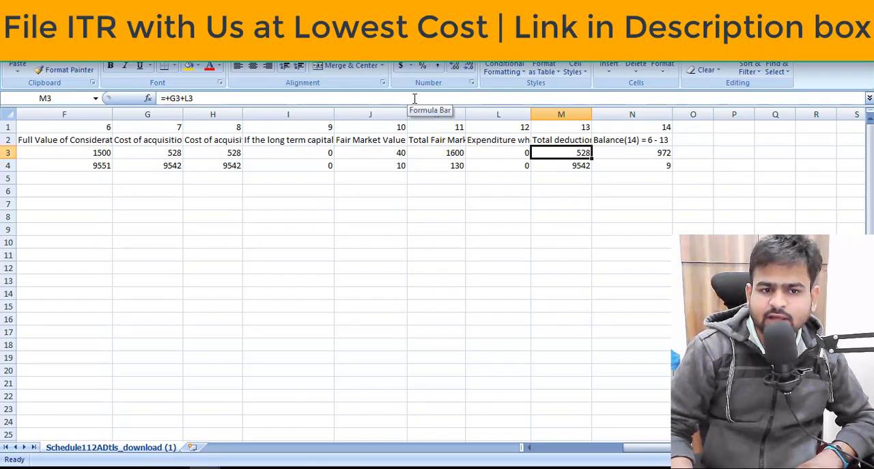
key("Right")
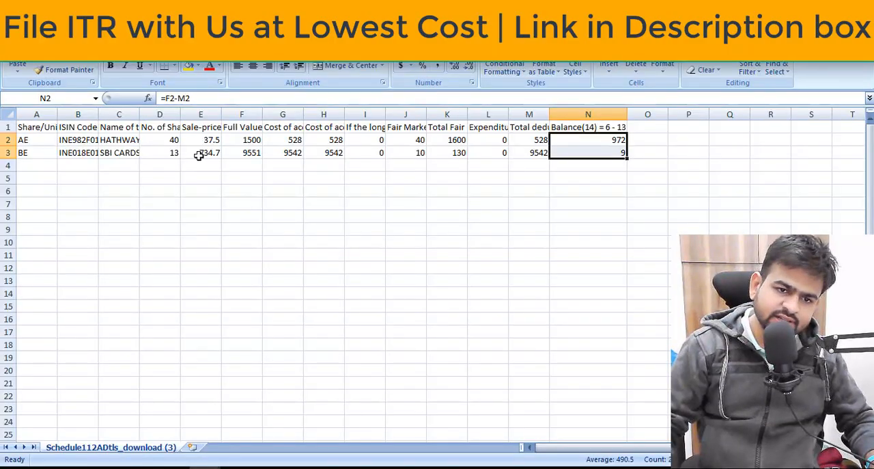
Switch to the e-Filing portal in the browser and view the share entries listed in Schedule 112A.
key("alt+Tab")
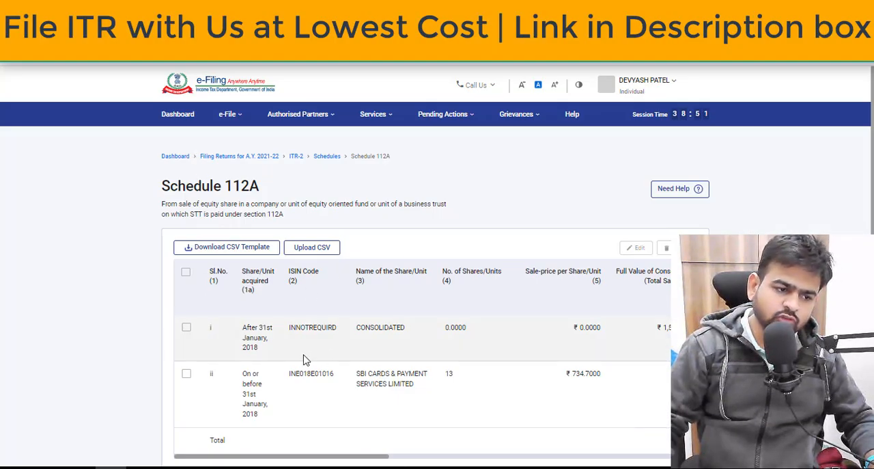
scroll(232, 300, "down", 1)
left_click_drag(291, 392, 57, 419)
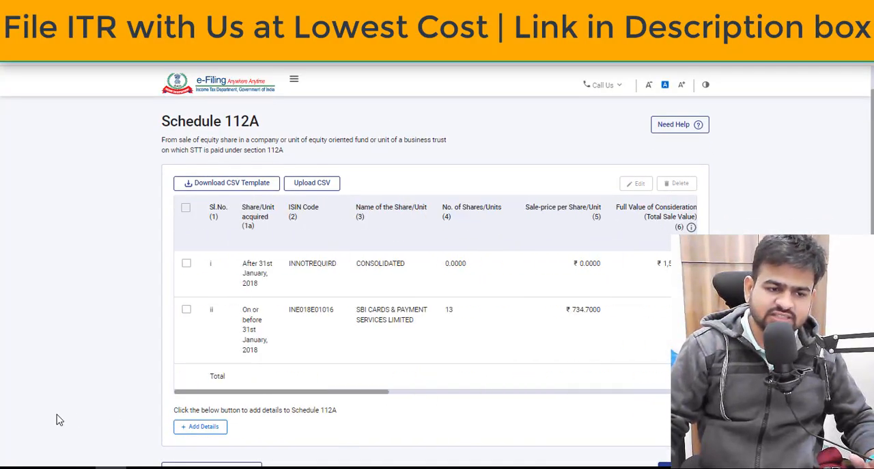